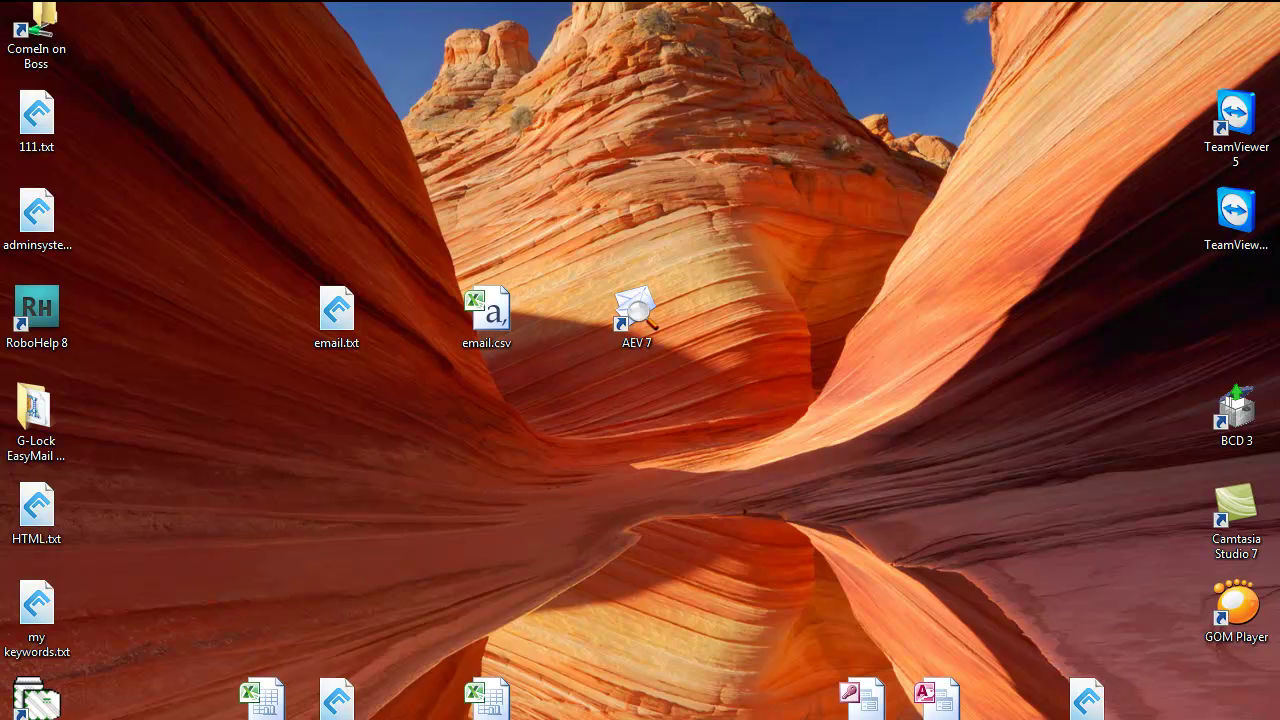
Launch AEV 7 and dismiss the missing-sender warning to reach the DNS settings
{"action": "double_click", "coordinate": [640, 318]}
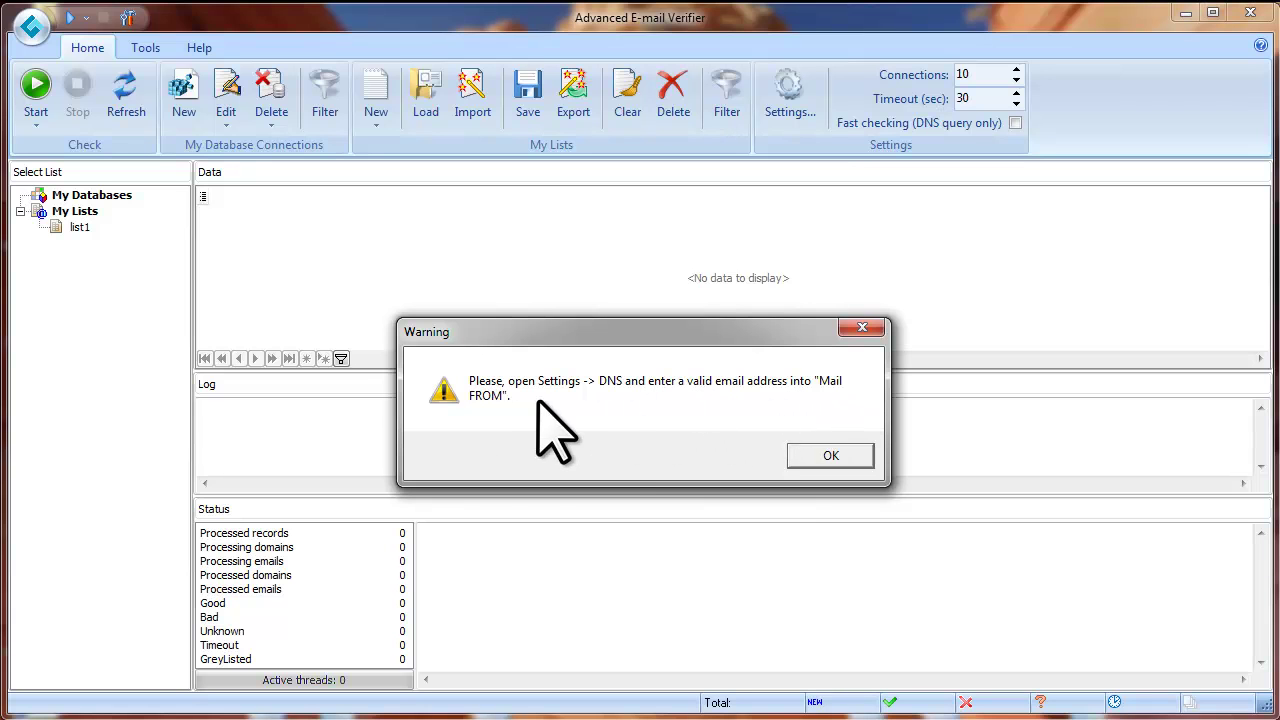
{"action": "left_click", "coordinate": [845, 456]}
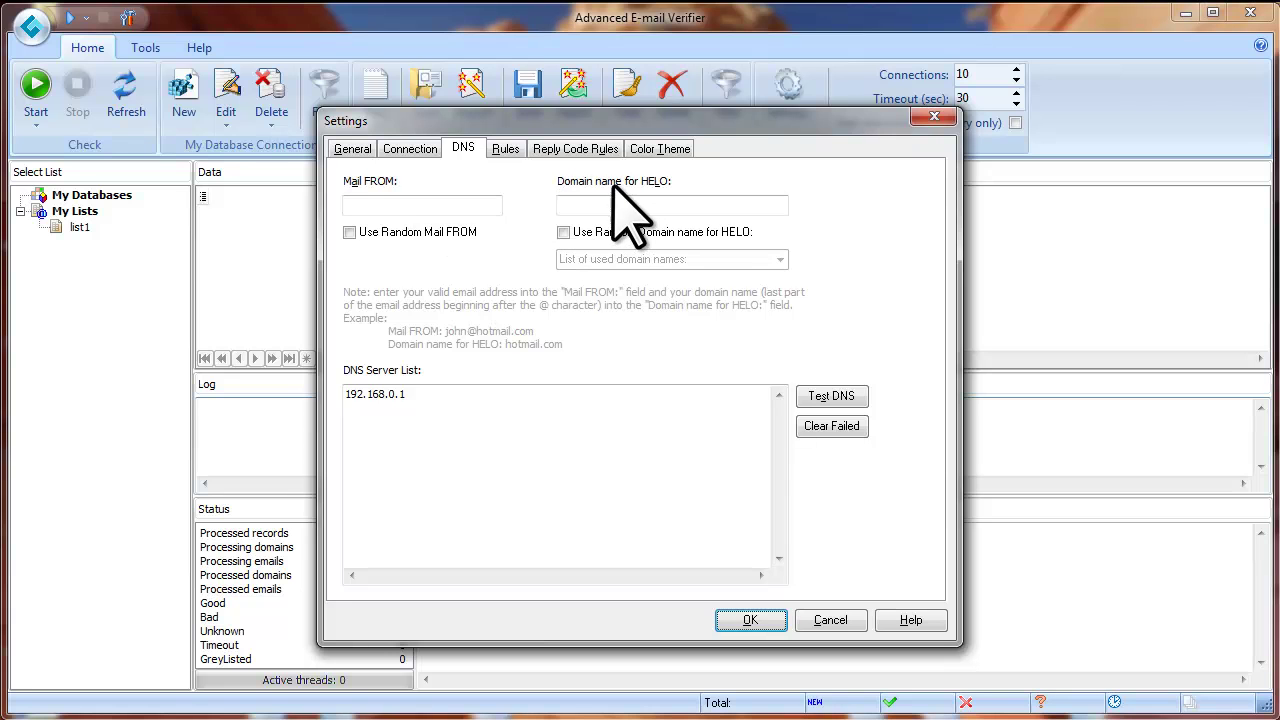
Enter a sender e-mail address in Mail FROM and copy its gmail.com domain into the HELO domain
{"action": "left_click", "coordinate": [455, 206]}
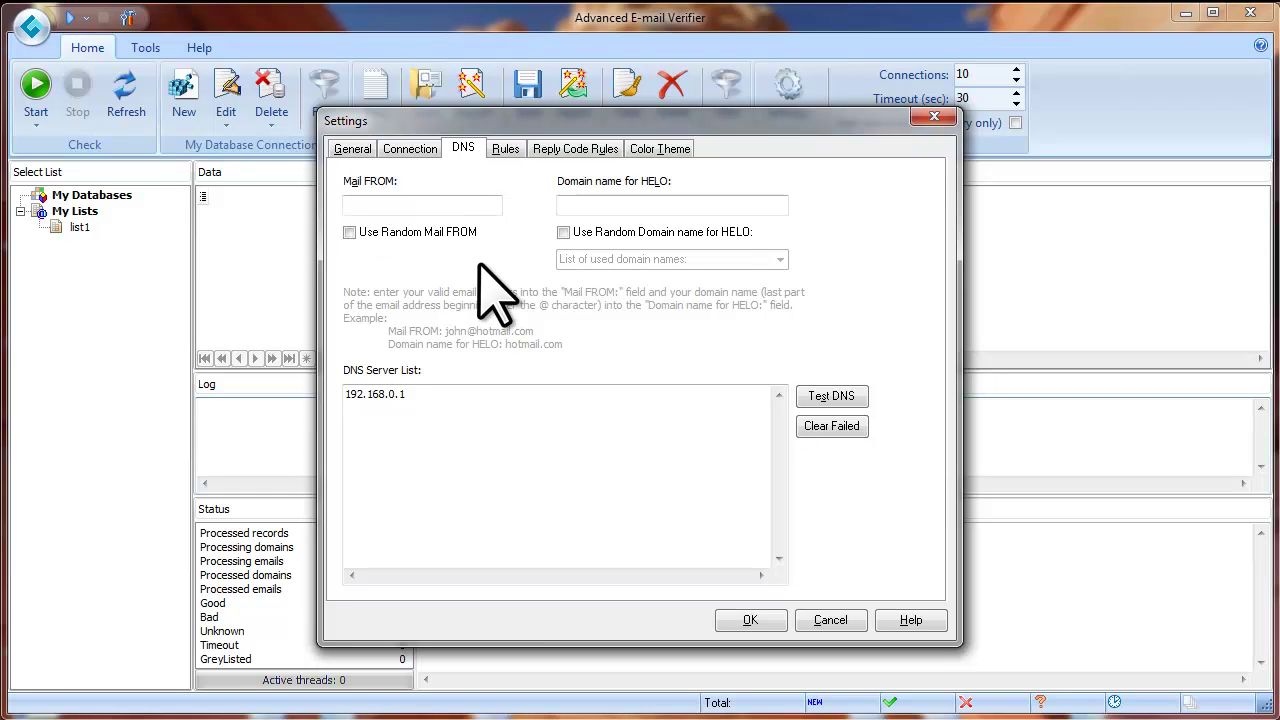
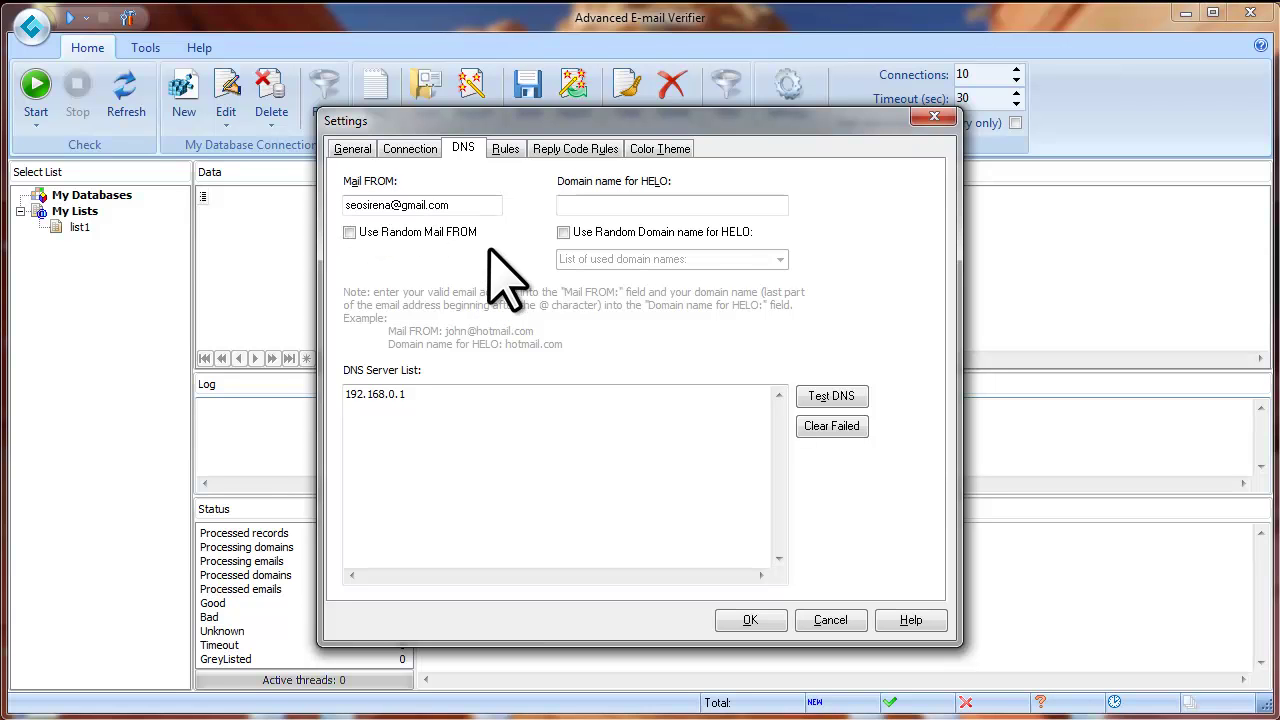
{"action": "left_click_drag", "start_coordinate": [405, 205], "coordinate": [453, 205]}
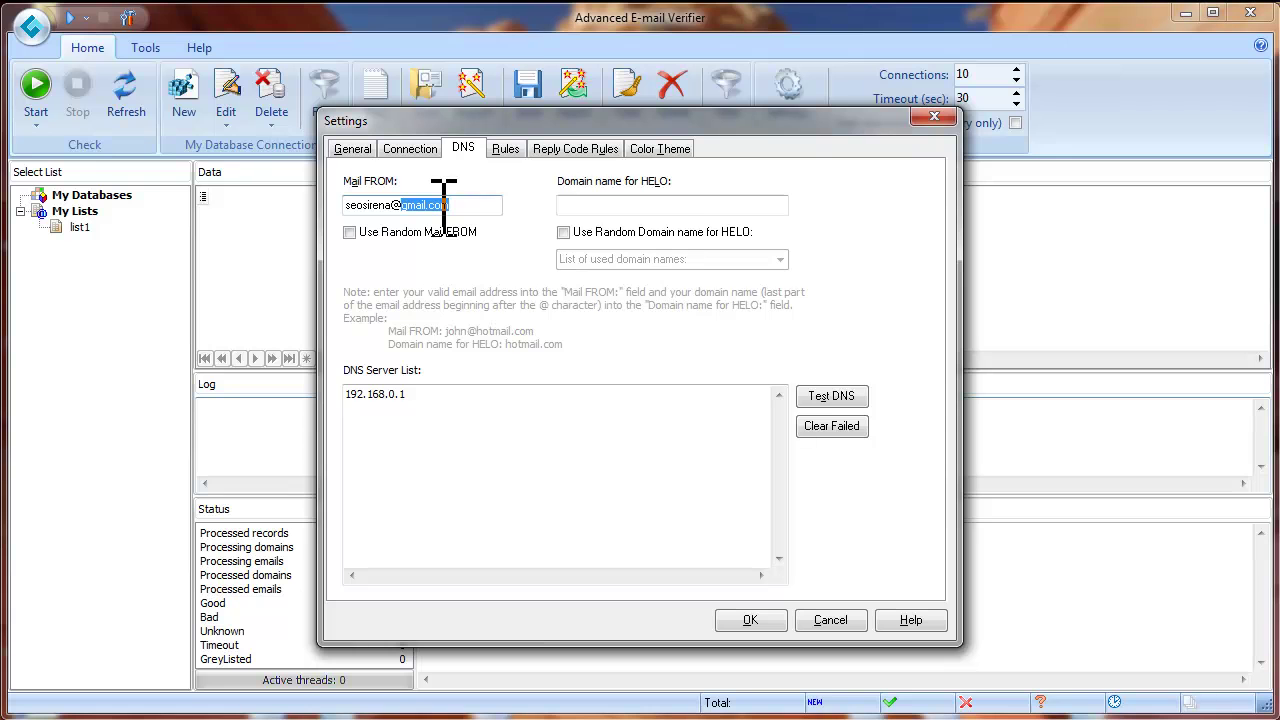
{"action": "right_click", "coordinate": [440, 205]}
{"action": "left_click", "coordinate": [487, 270]}
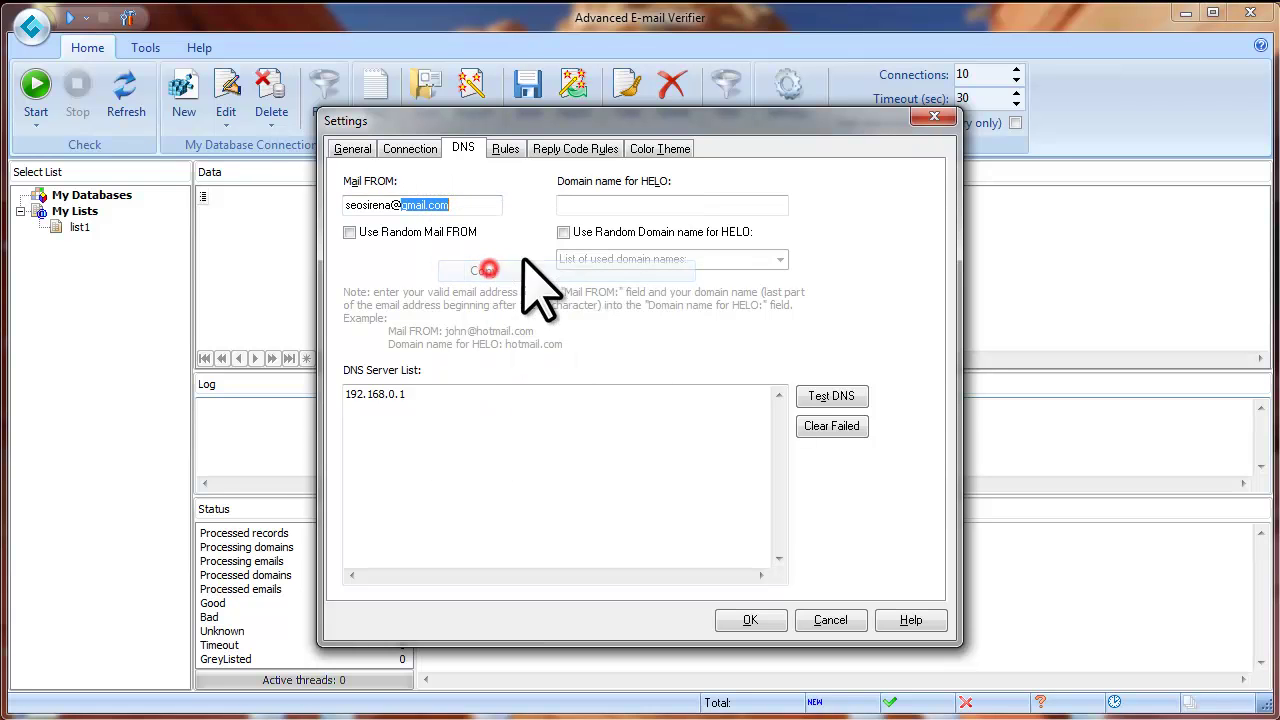
{"action": "left_click", "coordinate": [573, 204]}
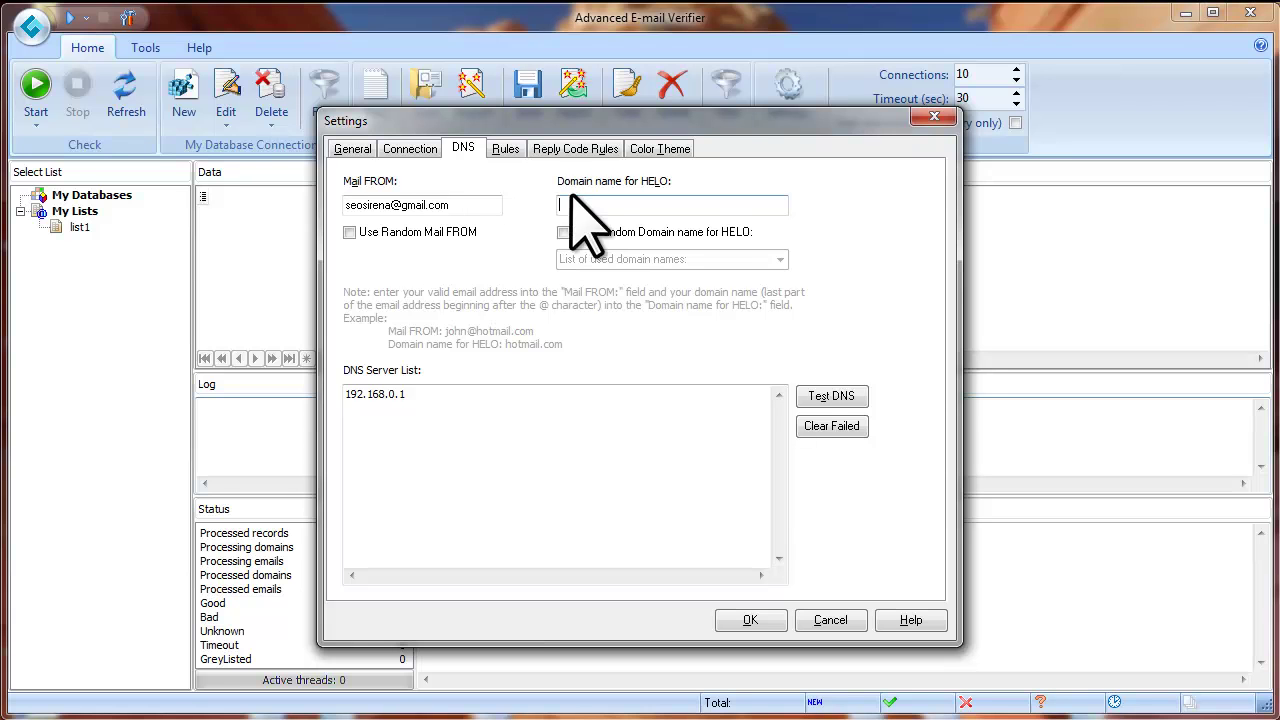
{"action": "right_click", "coordinate": [567, 205]}
{"action": "left_click", "coordinate": [631, 291]}
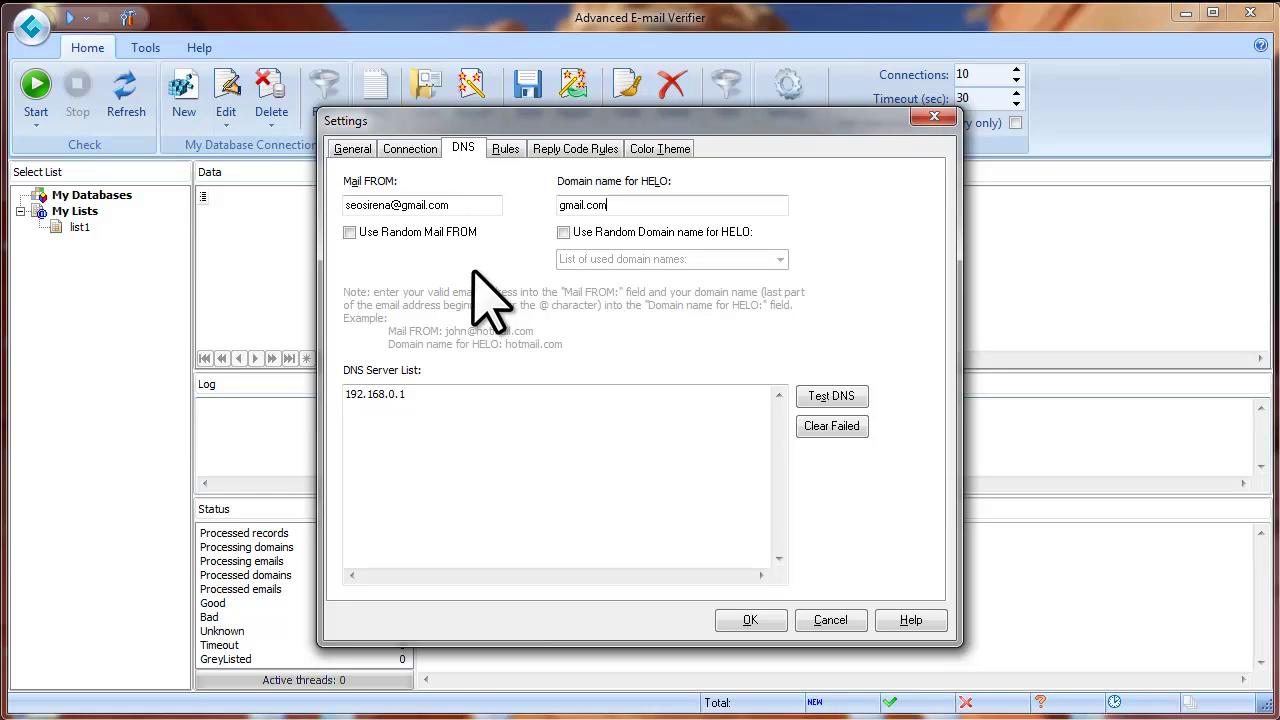
{"action": "left_click", "coordinate": [356, 236]}
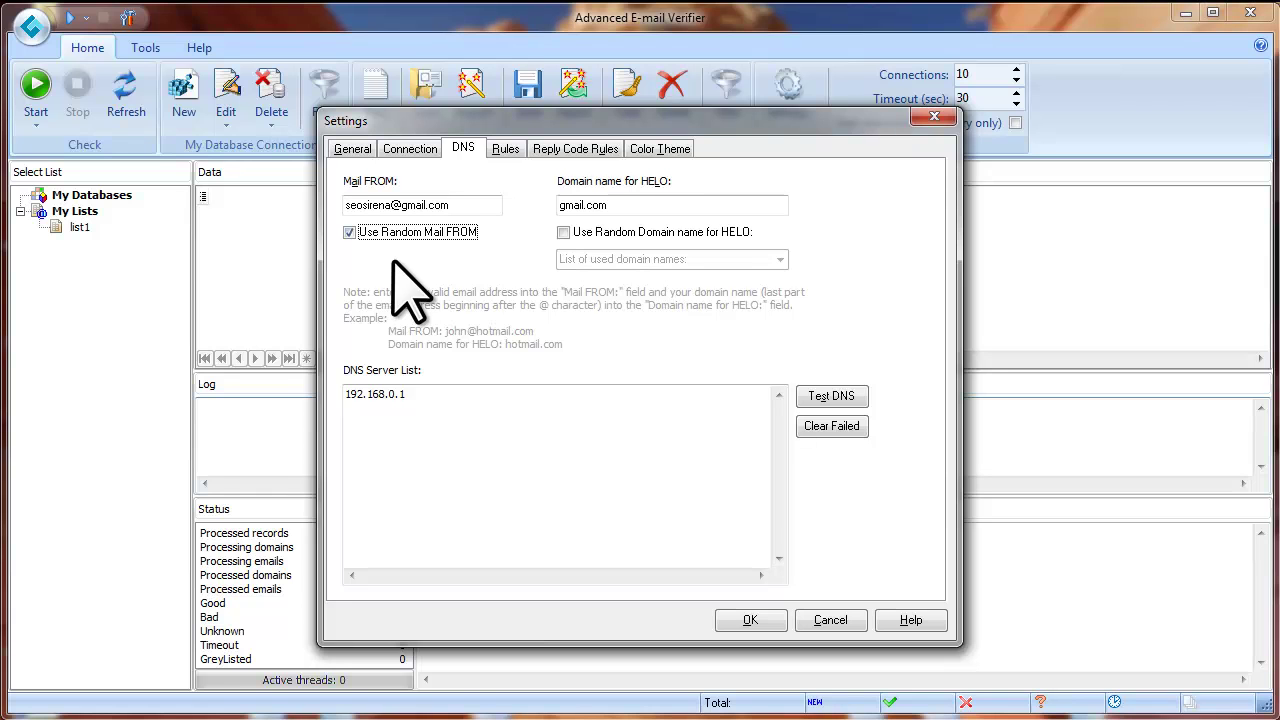
{"action": "double_click", "coordinate": [600, 205]}
{"action": "left_click", "coordinate": [529, 242]}
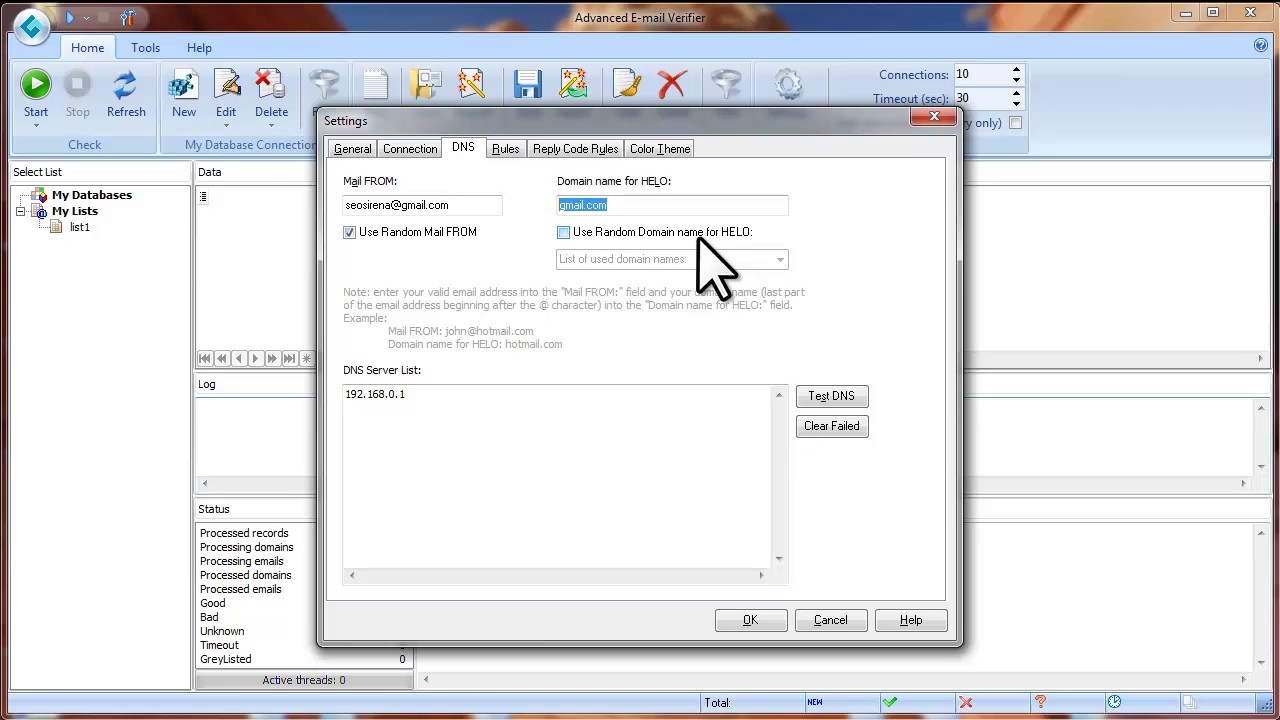
{"action": "left_click", "coordinate": [564, 232]}
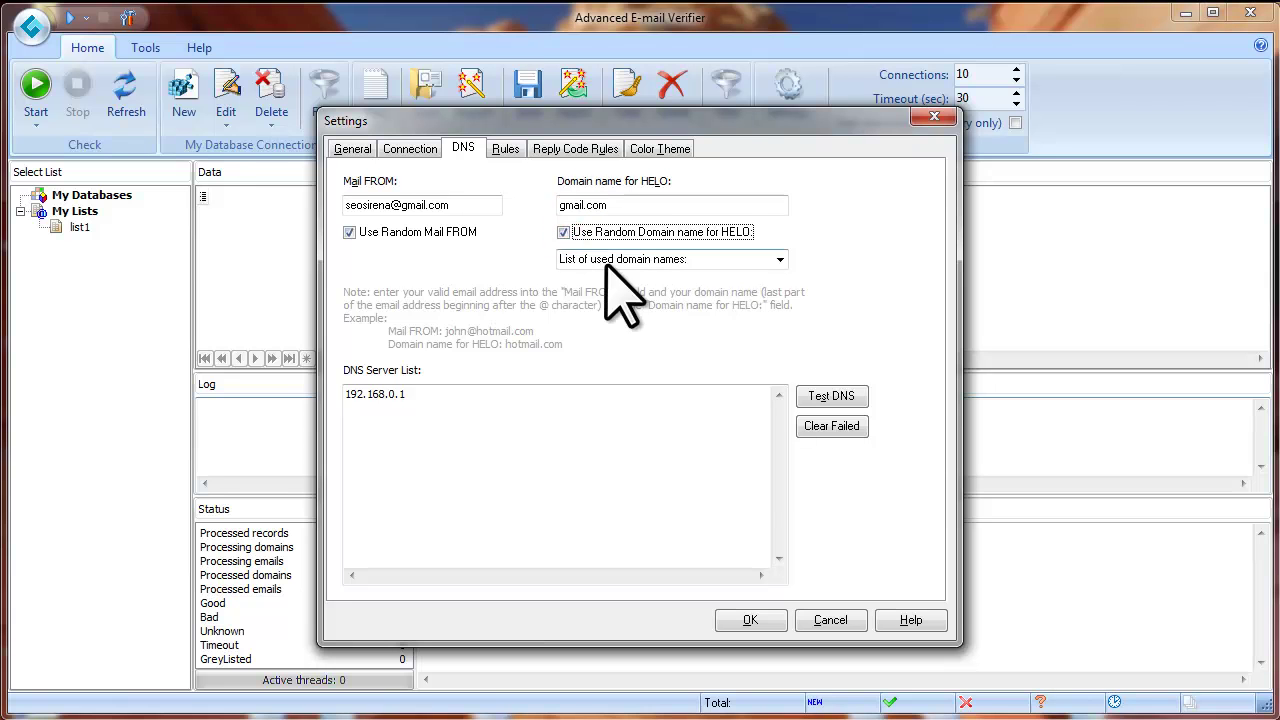
{"action": "left_click", "coordinate": [780, 259]}
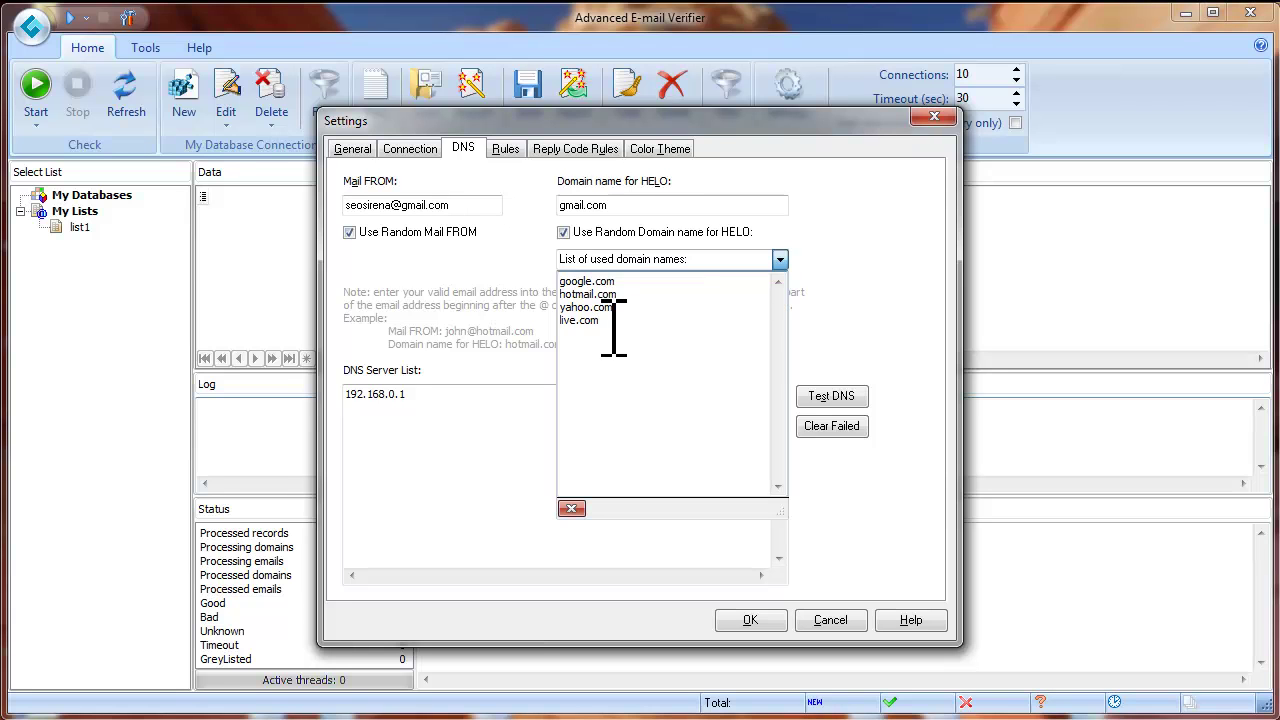
{"action": "left_click", "coordinate": [528, 284]}
{"action": "left_click", "coordinate": [350, 232]}
{"action": "left_click", "coordinate": [563, 232]}
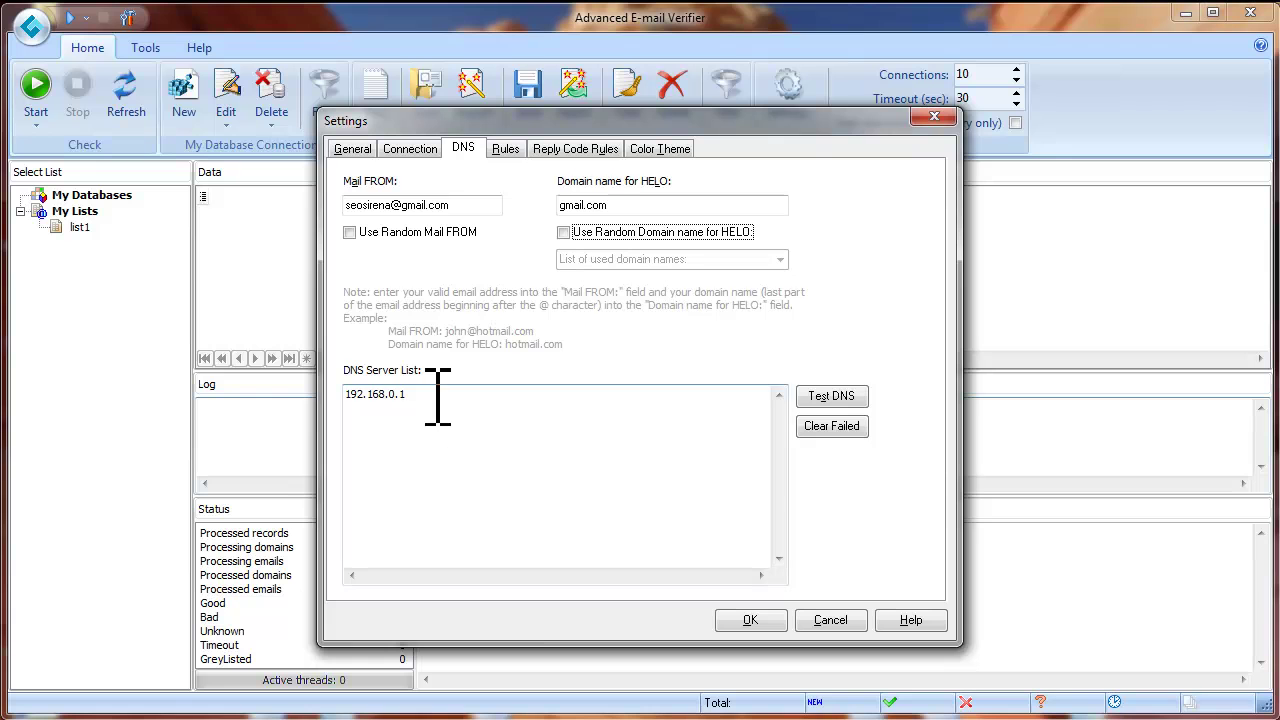
Add 8.8.8.8 below 192.168.0.1 in the DNS server list and test both servers
{"action": "left_click_drag", "start_coordinate": [420, 396], "coordinate": [345, 398]}
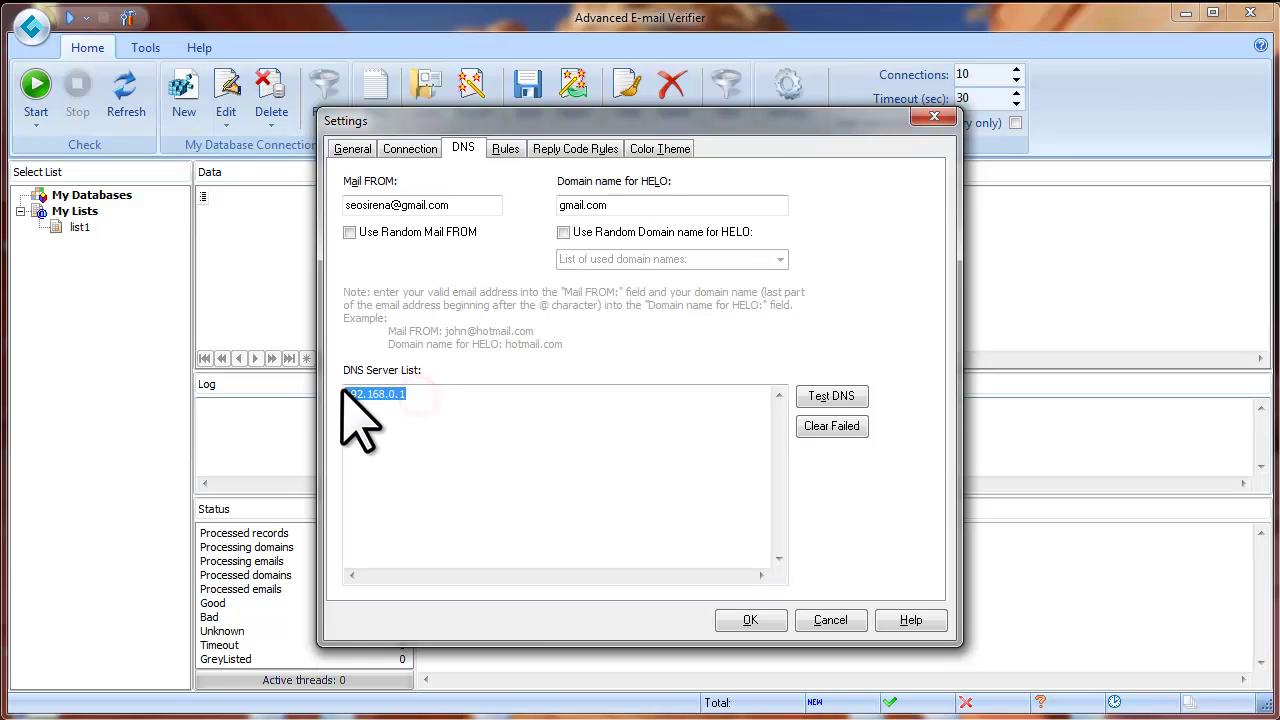
{"action": "left_click", "coordinate": [422, 396]}
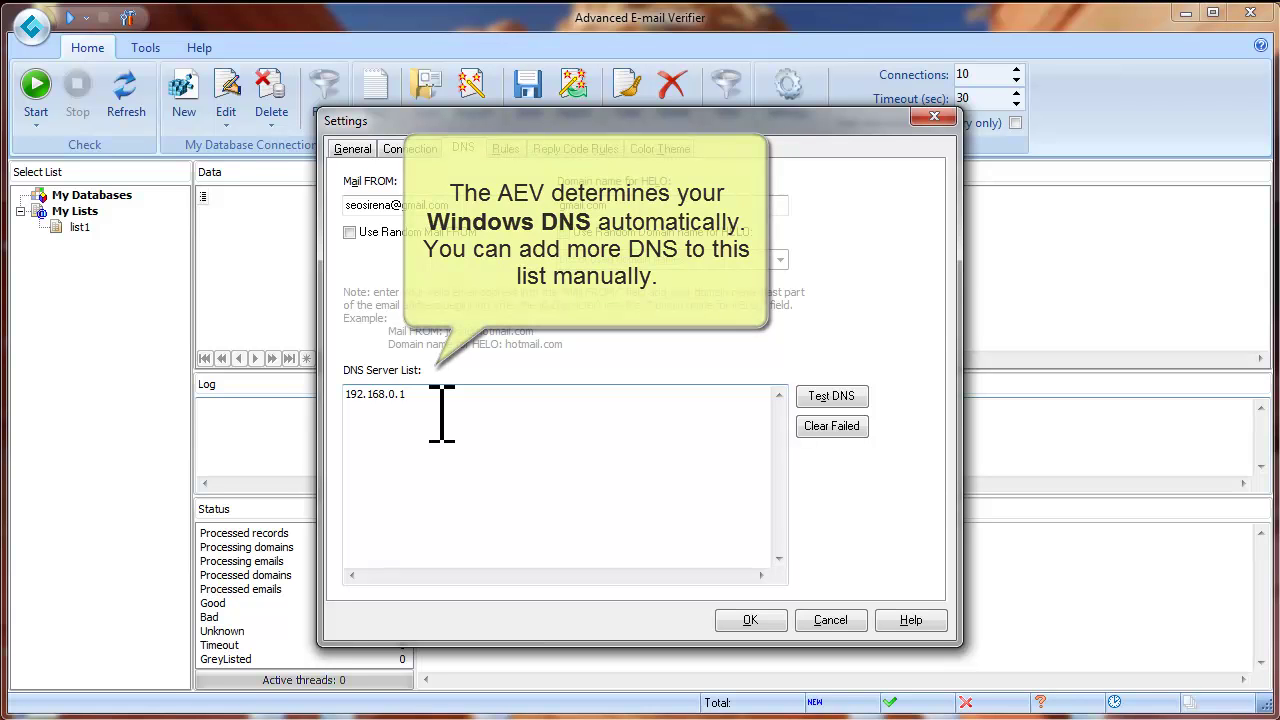
{"action": "left_click", "coordinate": [411, 396]}
{"action": "left_click_drag", "start_coordinate": [418, 396], "coordinate": [343, 398]}
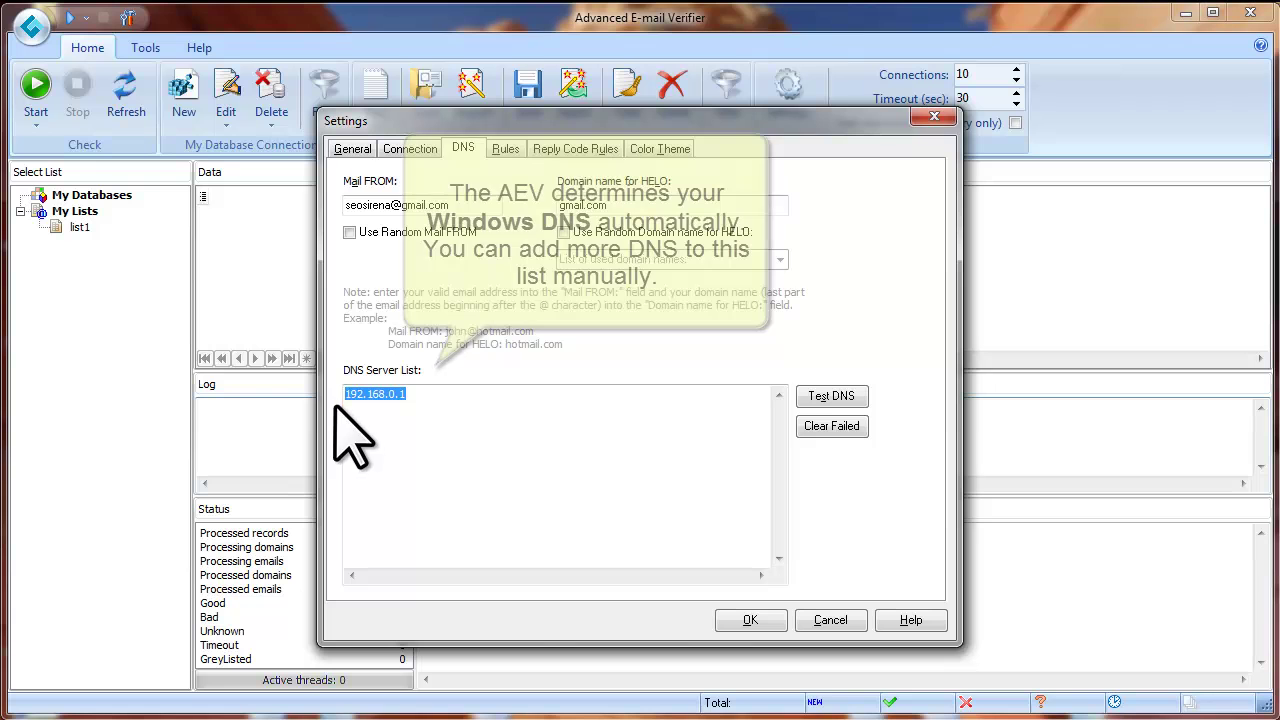
{"action": "left_click", "coordinate": [420, 396]}
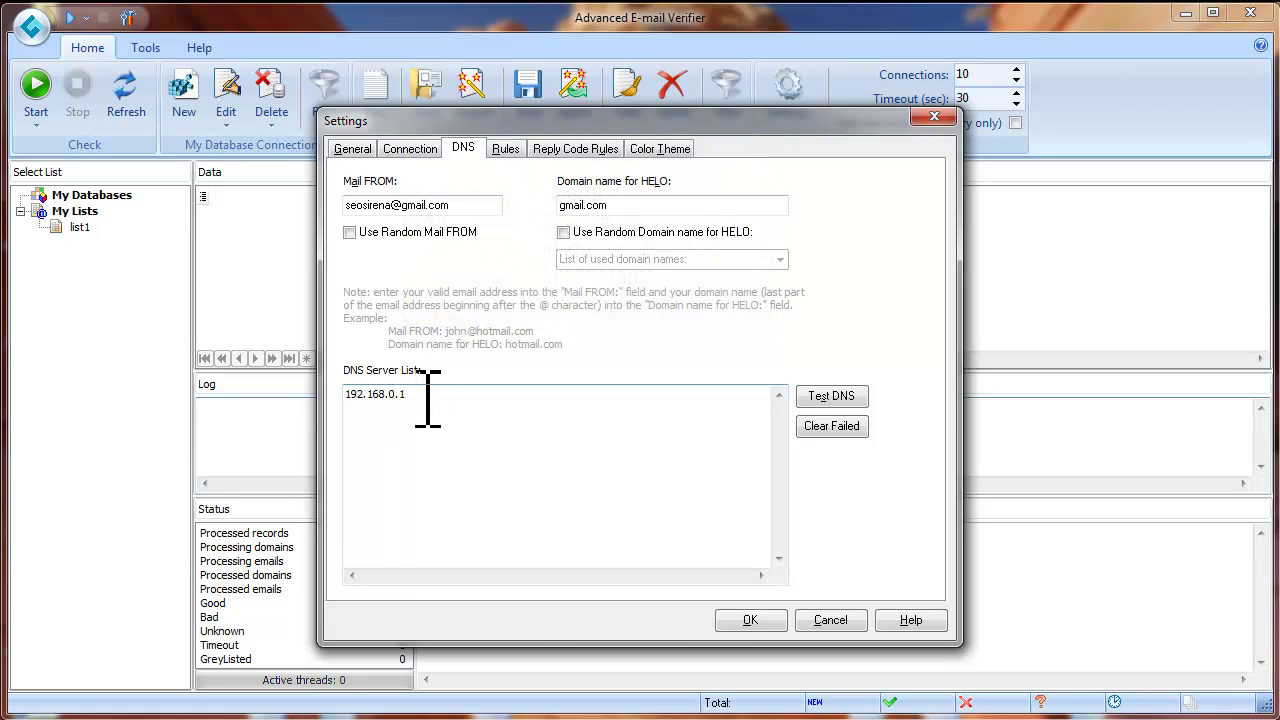
{"action": "key", "text": "Return"}
{"action": "type", "text": "8.8.8.8"}
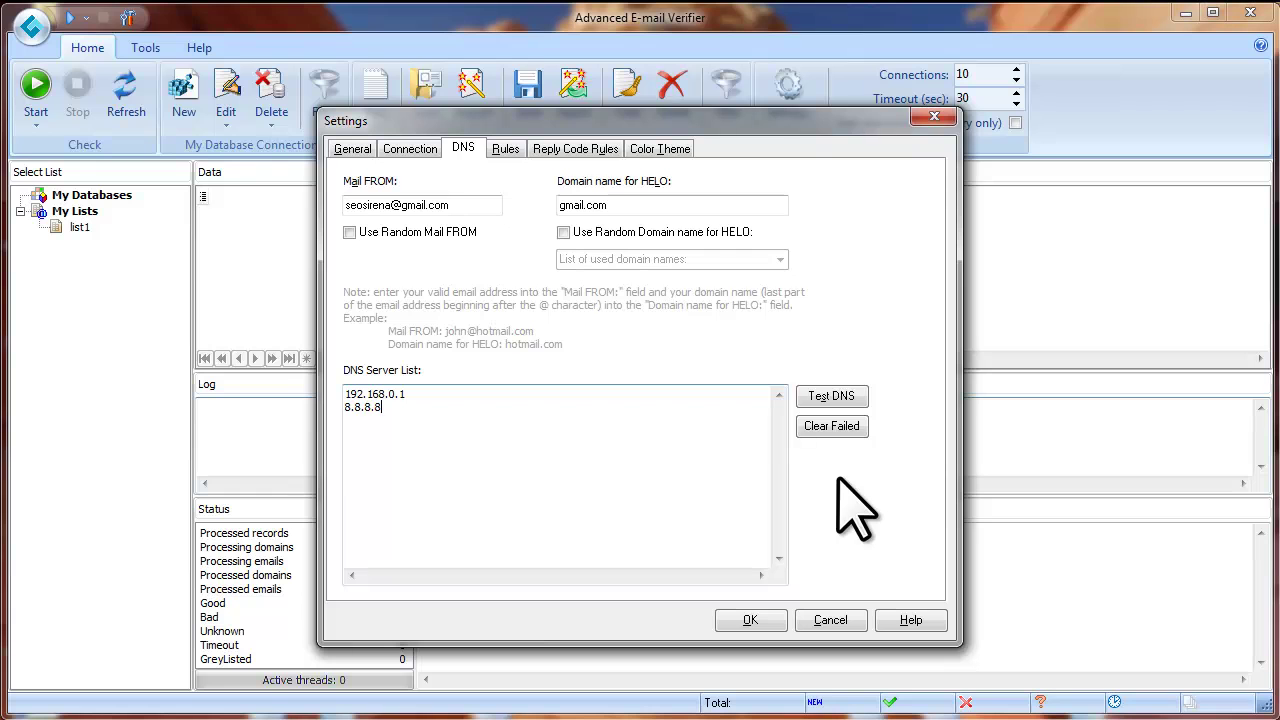
{"action": "left_click", "coordinate": [830, 399]}
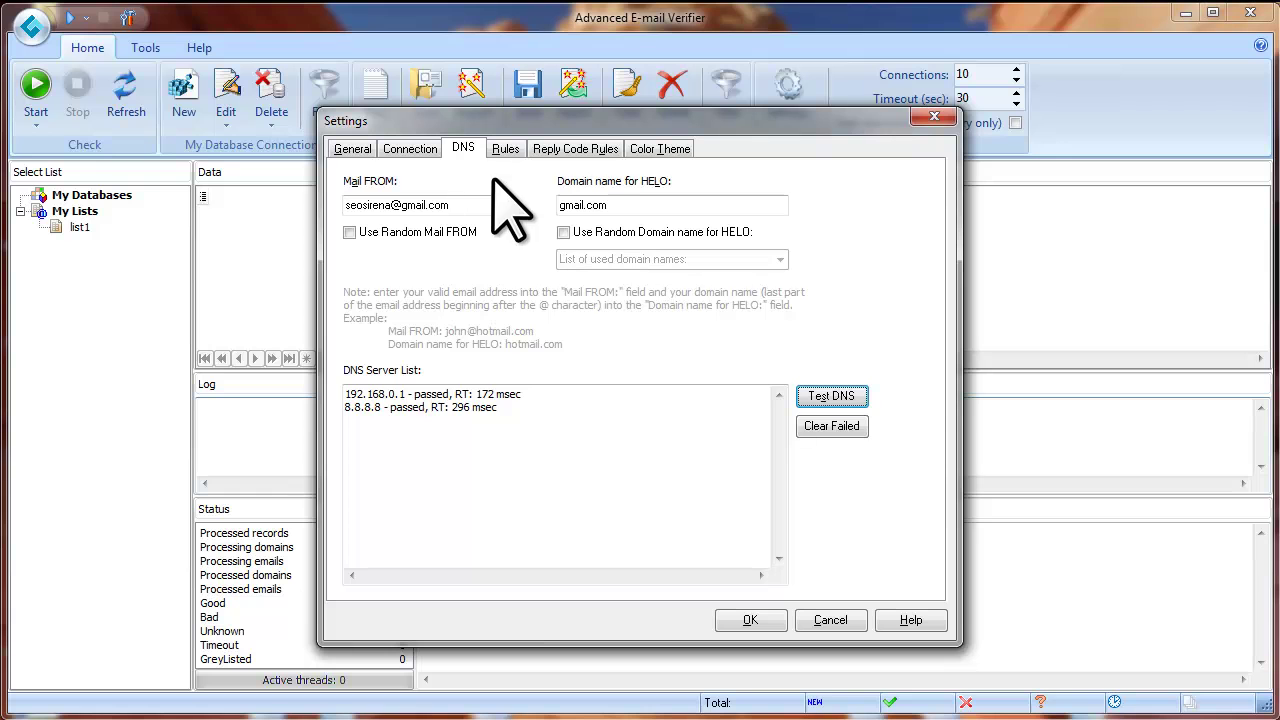
{"action": "left_click", "coordinate": [412, 152]}
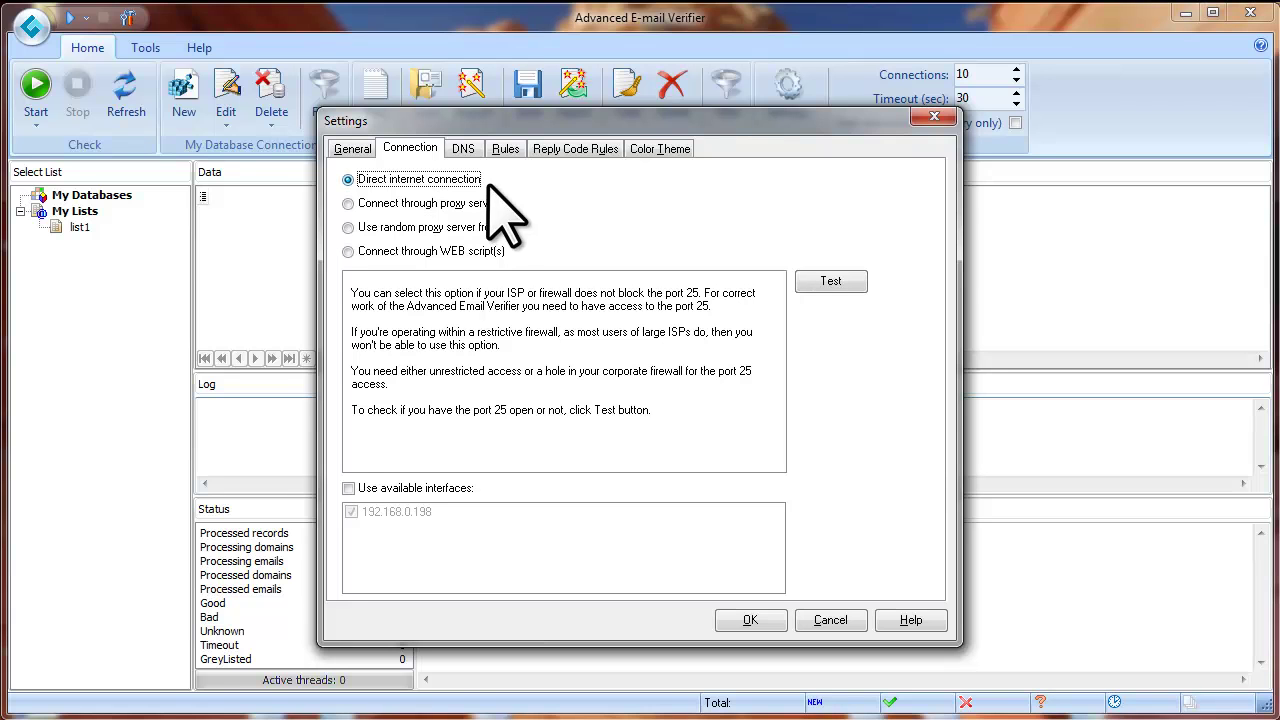
{"action": "left_click", "coordinate": [347, 179]}
{"action": "left_click", "coordinate": [833, 284]}
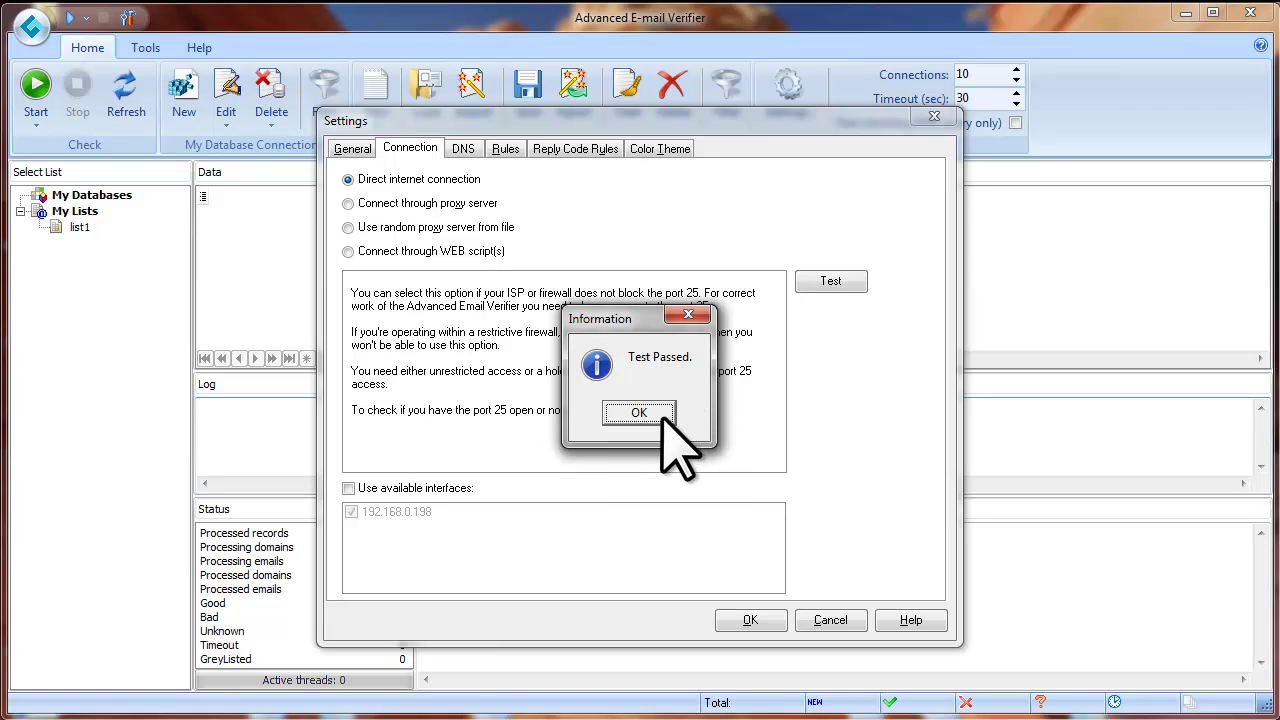
{"action": "left_click", "coordinate": [666, 416]}
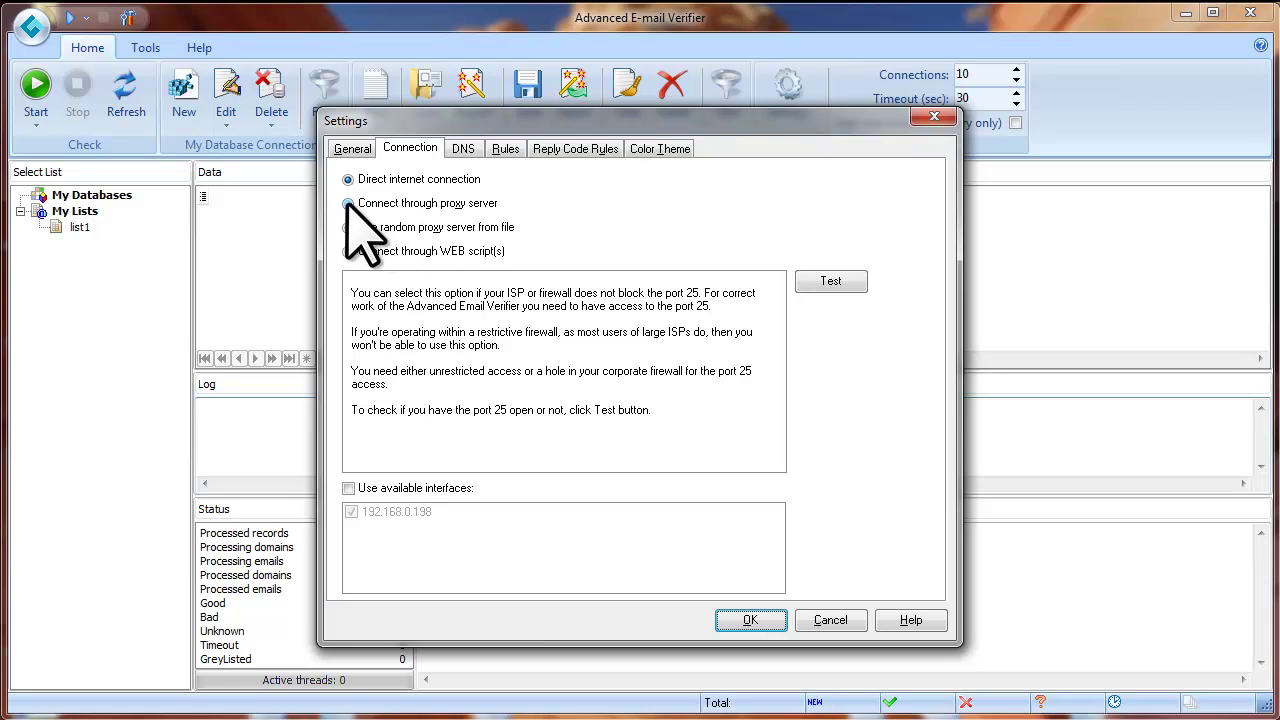
Select Connect through proxy server, keep type SOCKS 5, and enable Use authentication
{"action": "left_click", "coordinate": [348, 203]}
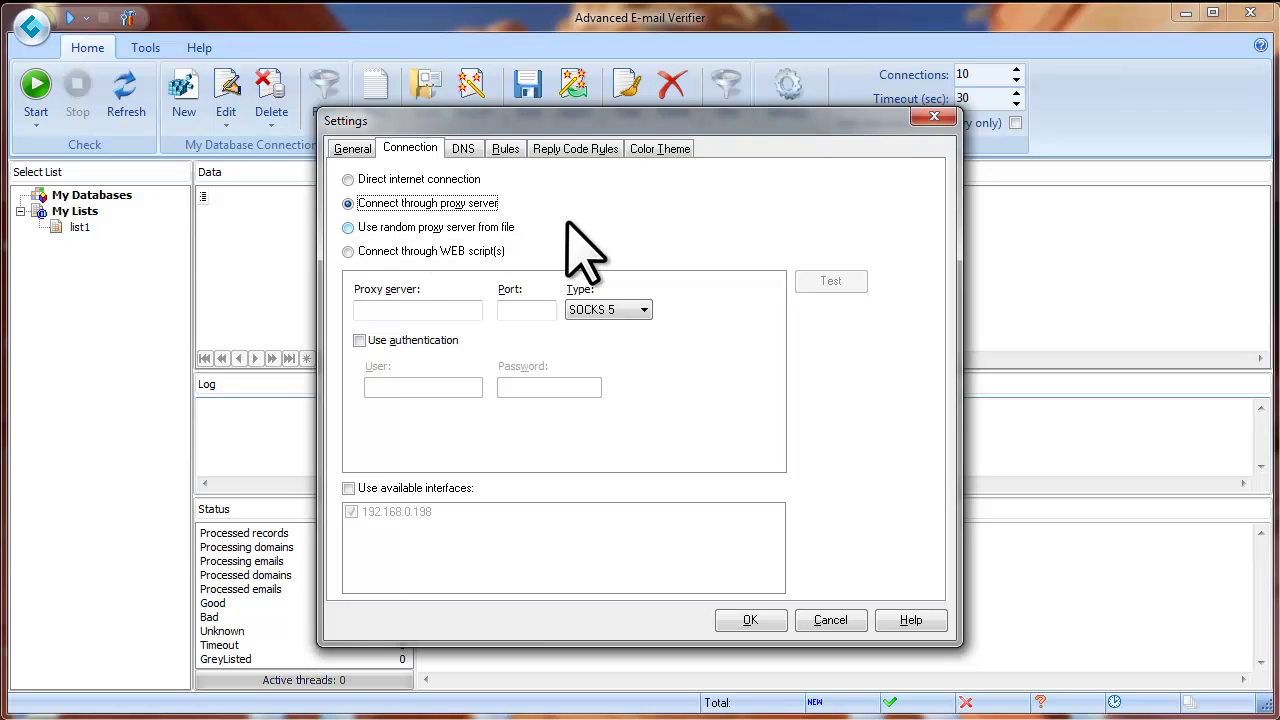
{"action": "left_click", "coordinate": [420, 313]}
{"action": "left_click", "coordinate": [531, 311]}
{"action": "left_click", "coordinate": [642, 311]}
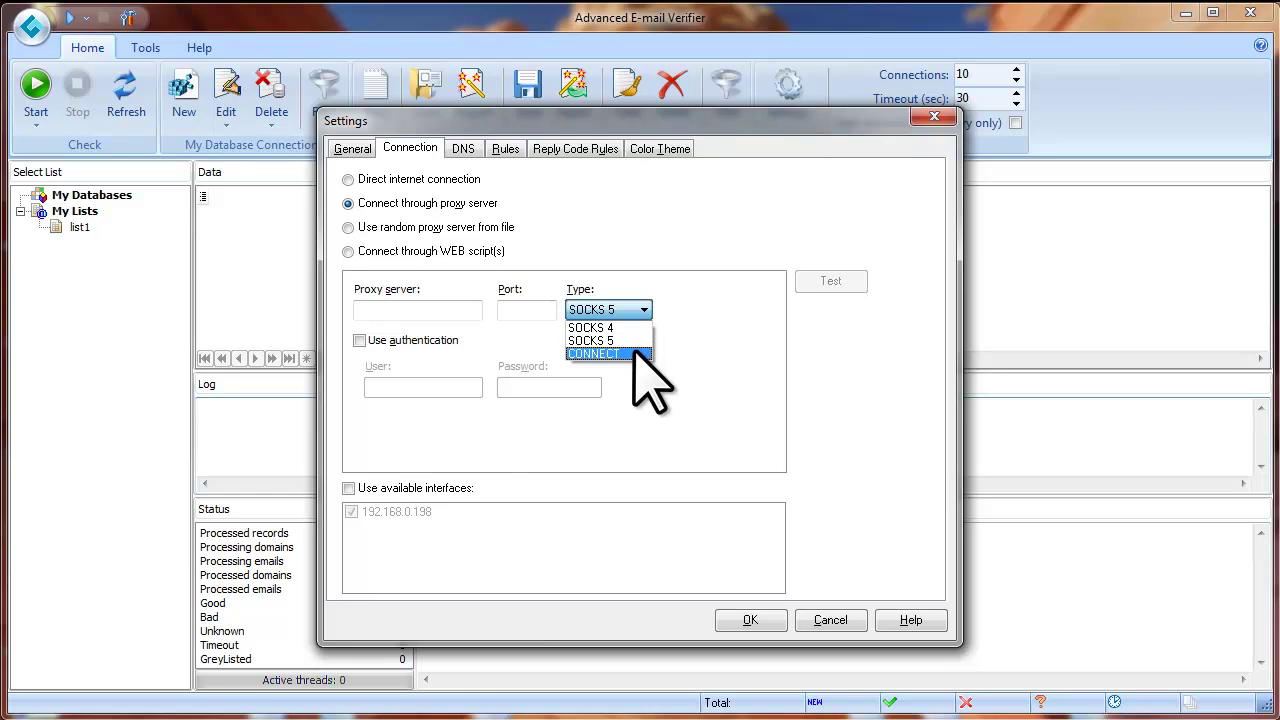
{"action": "left_click", "coordinate": [700, 342]}
{"action": "left_click", "coordinate": [359, 340]}
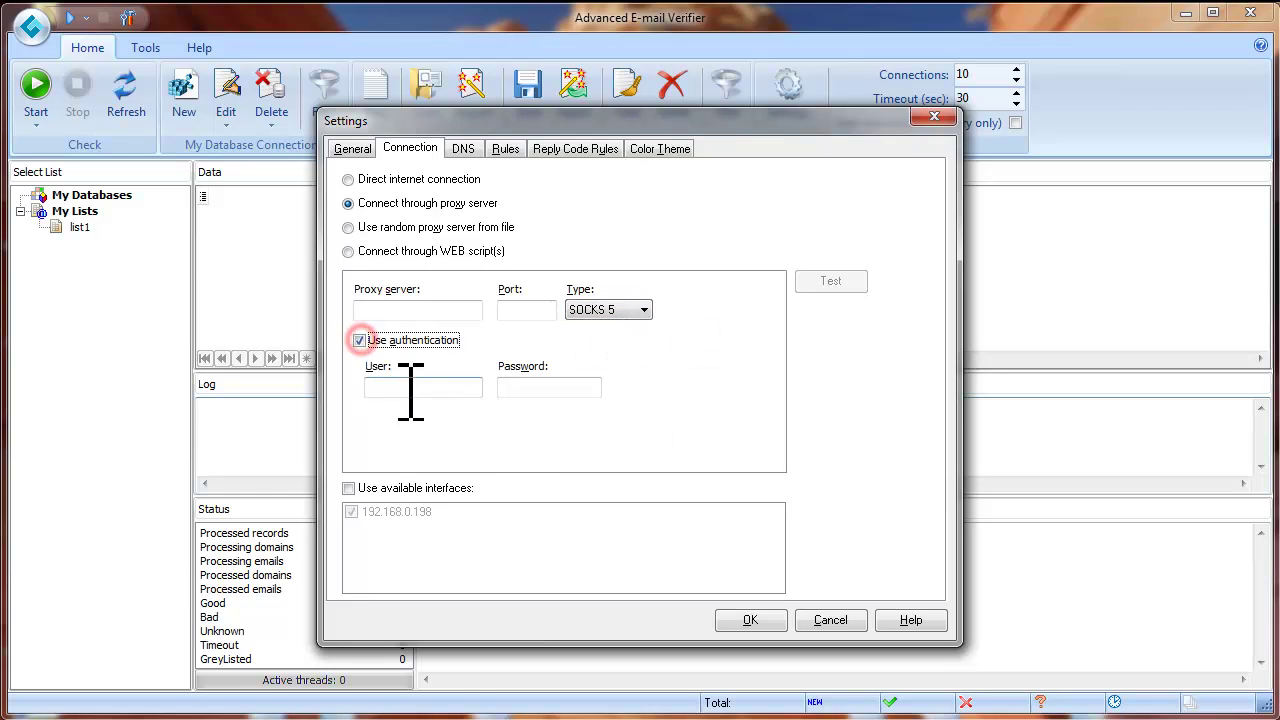
{"action": "left_click", "coordinate": [409, 387]}
{"action": "left_click", "coordinate": [523, 390]}
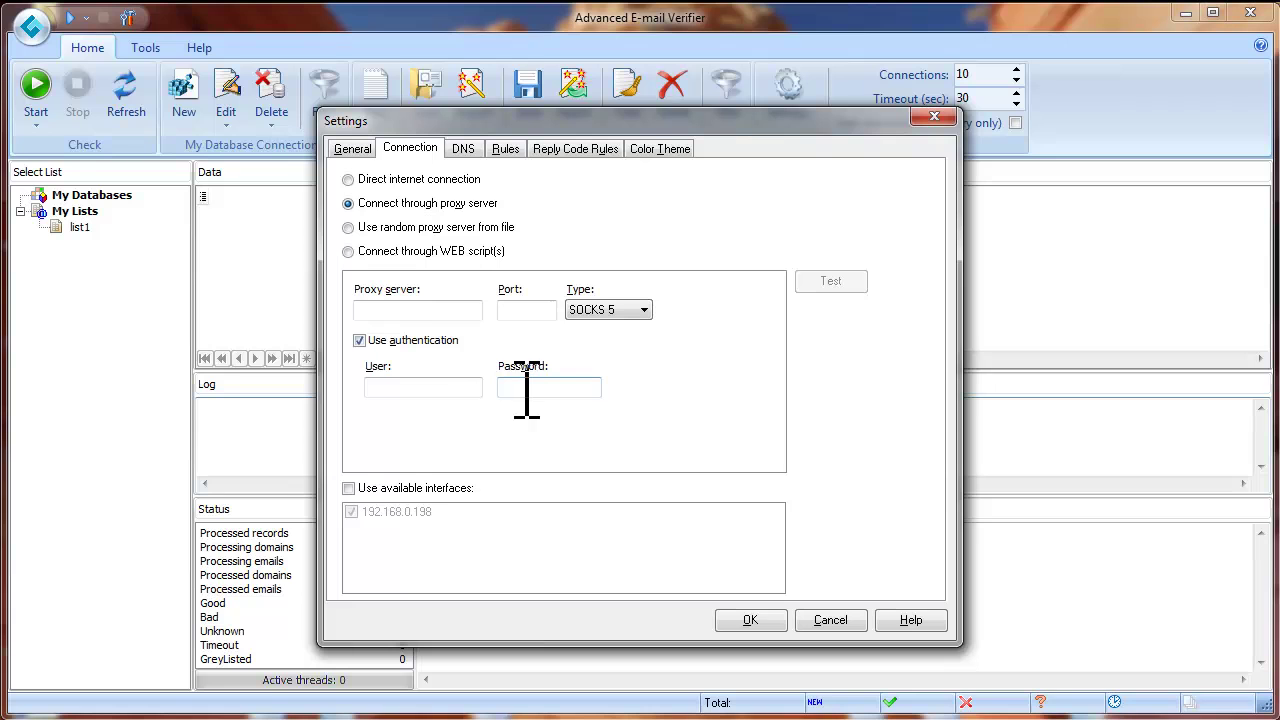
{"action": "key", "text": "shift+Tab"}
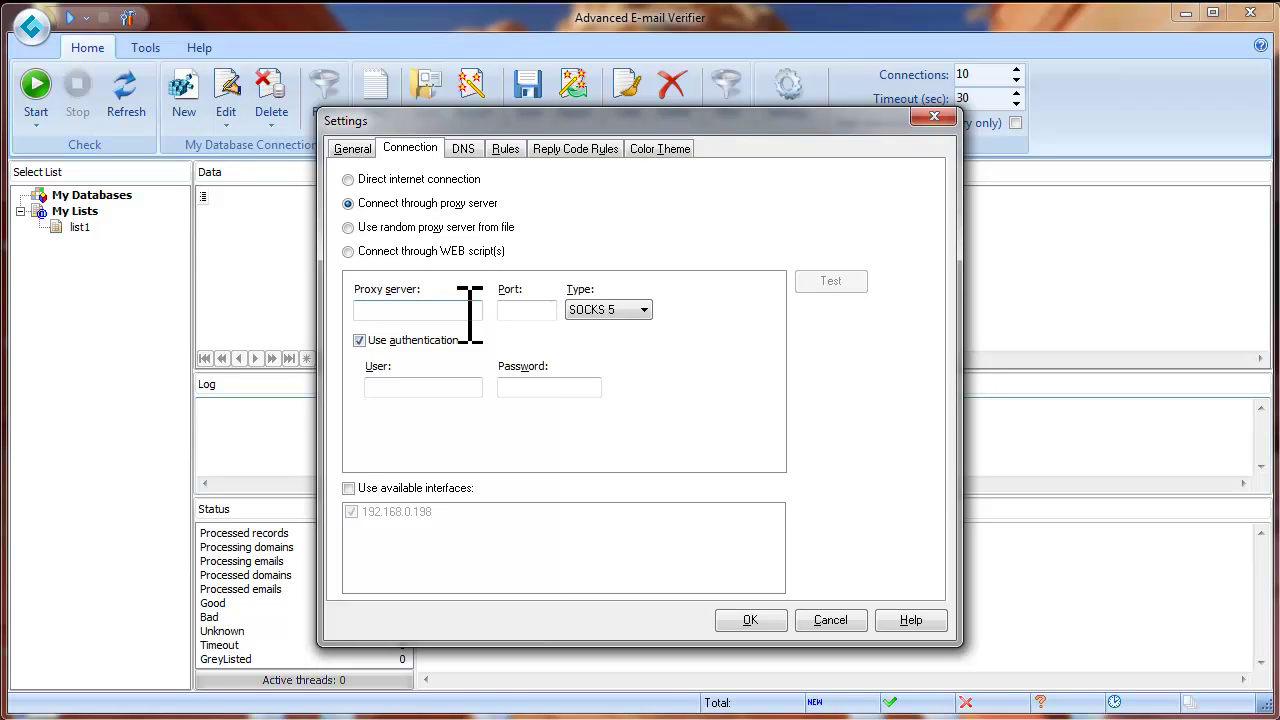
Use socks-proxy.txt as the random proxy file, then select Connect through WEB script(s)
{"action": "left_click", "coordinate": [349, 228]}
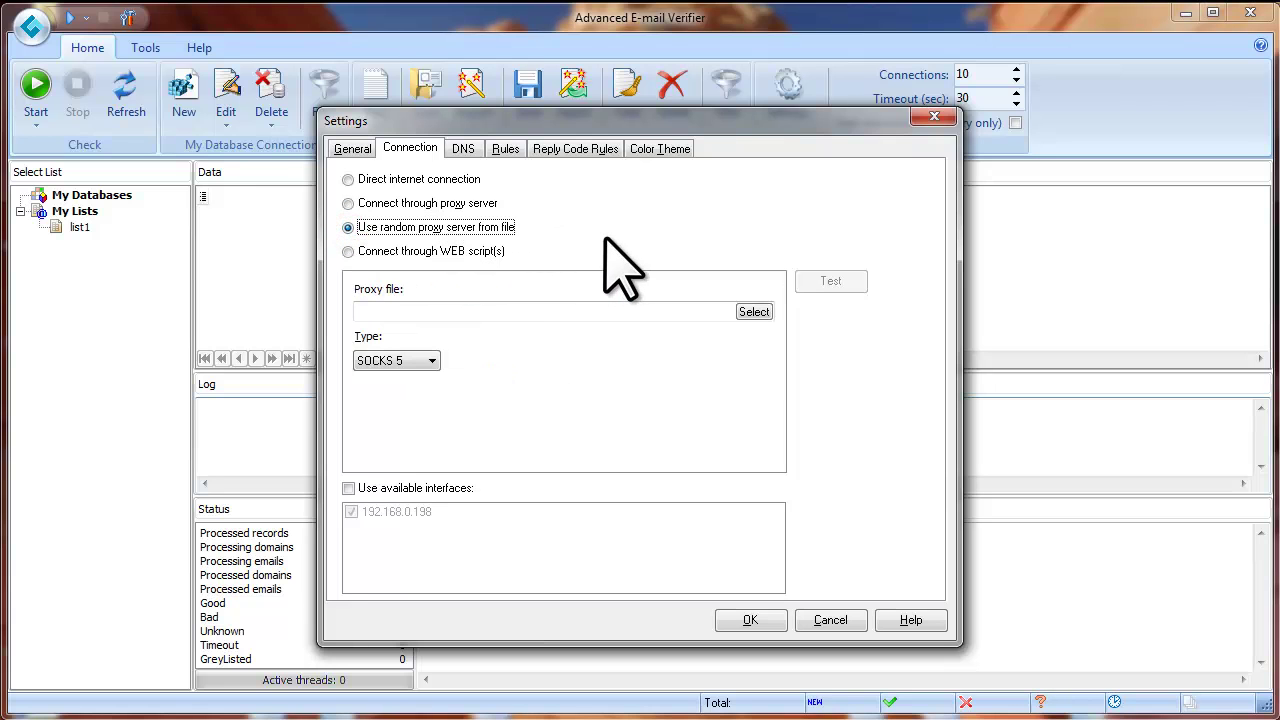
{"action": "left_click", "coordinate": [752, 318]}
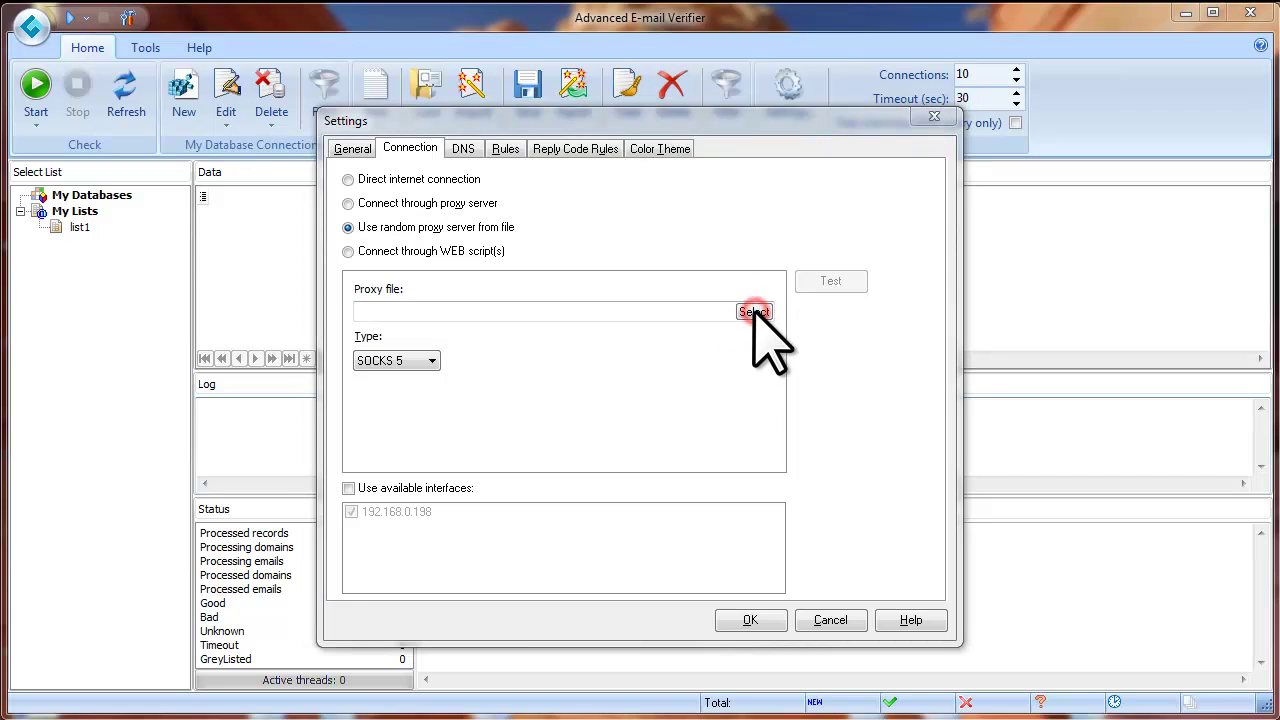
{"action": "left_click", "coordinate": [686, 251]}
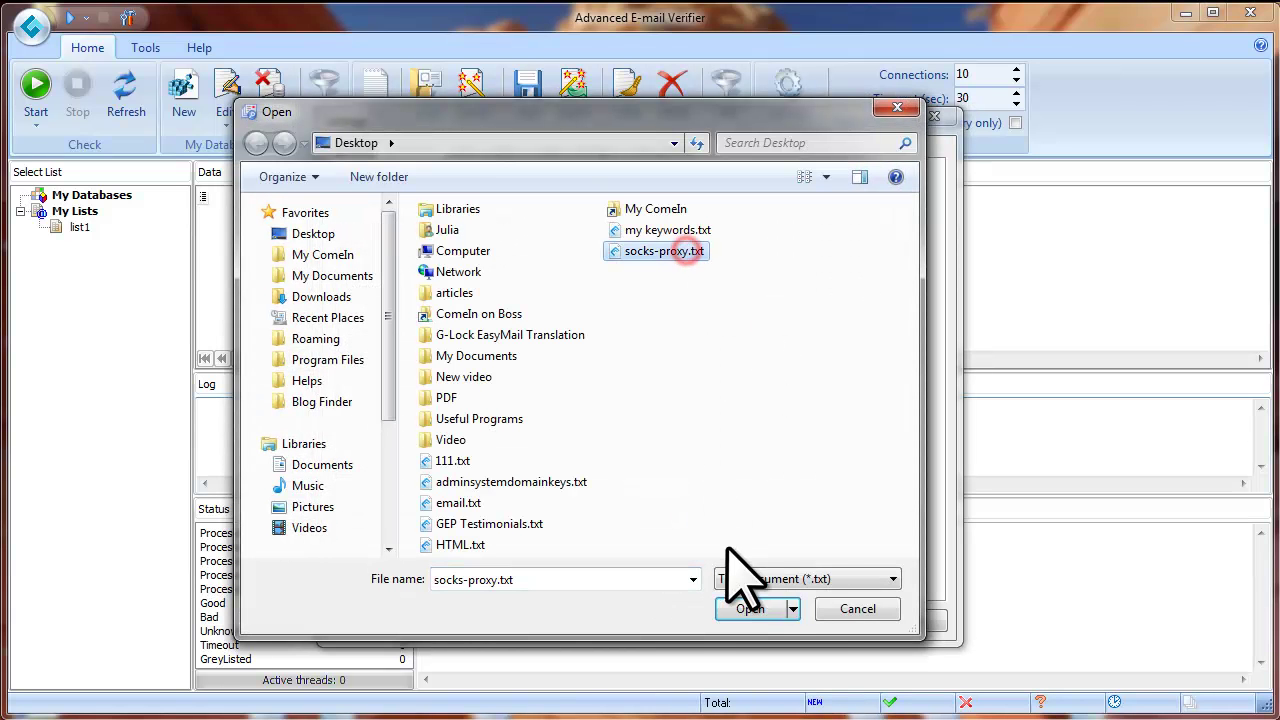
{"action": "left_click", "coordinate": [753, 606]}
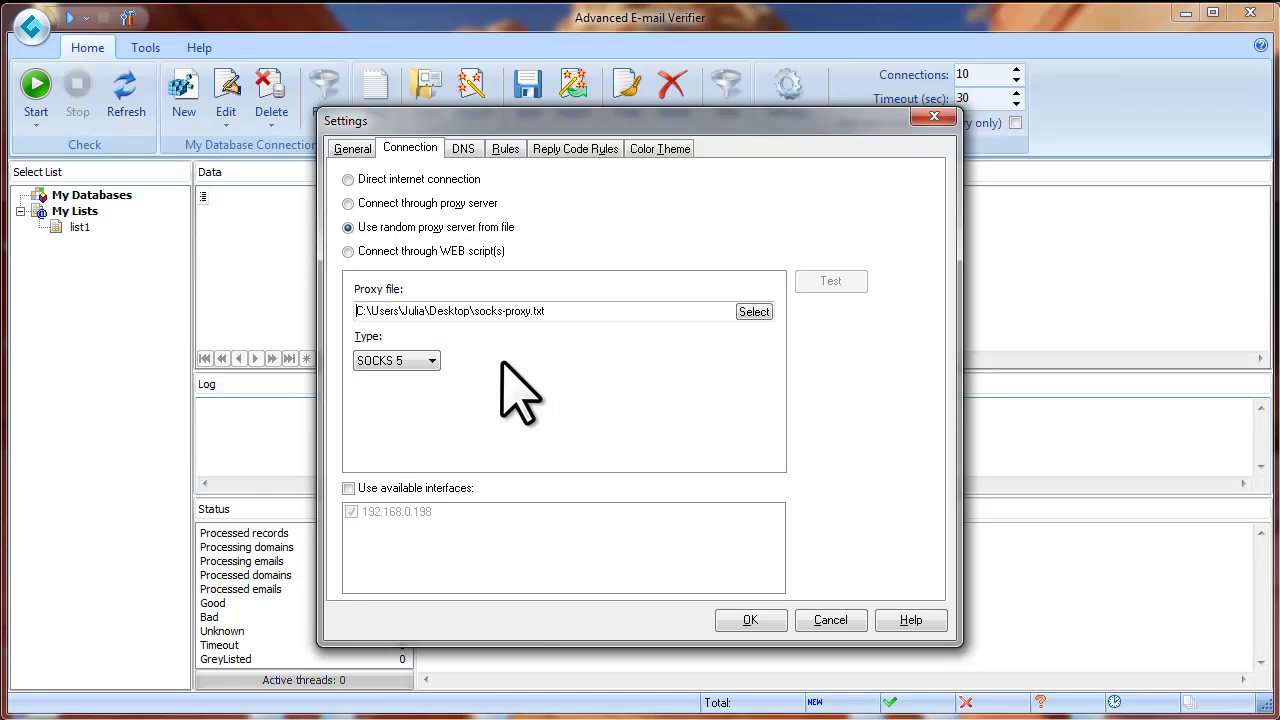
{"action": "left_click", "coordinate": [347, 251]}
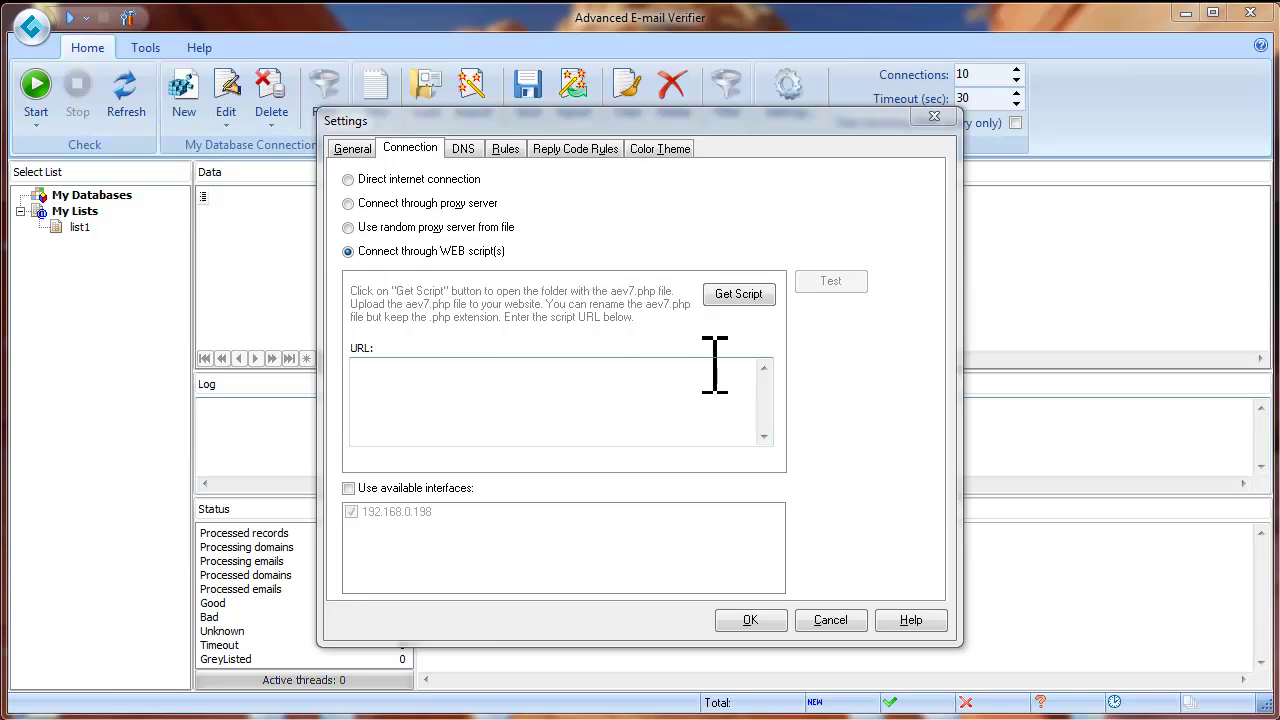
Paste the aev7.php script URL into the URL box, then select Direct internet connection
{"action": "left_click", "coordinate": [735, 295]}
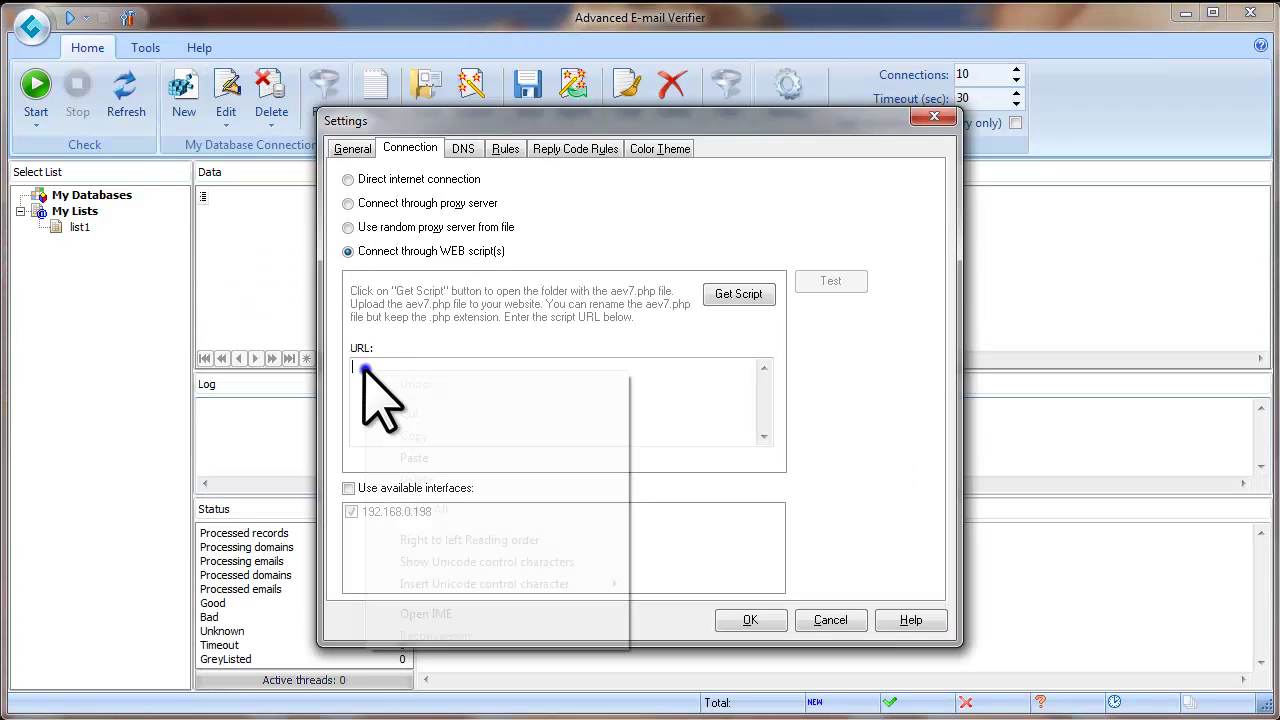
{"action": "right_click", "coordinate": [362, 368]}
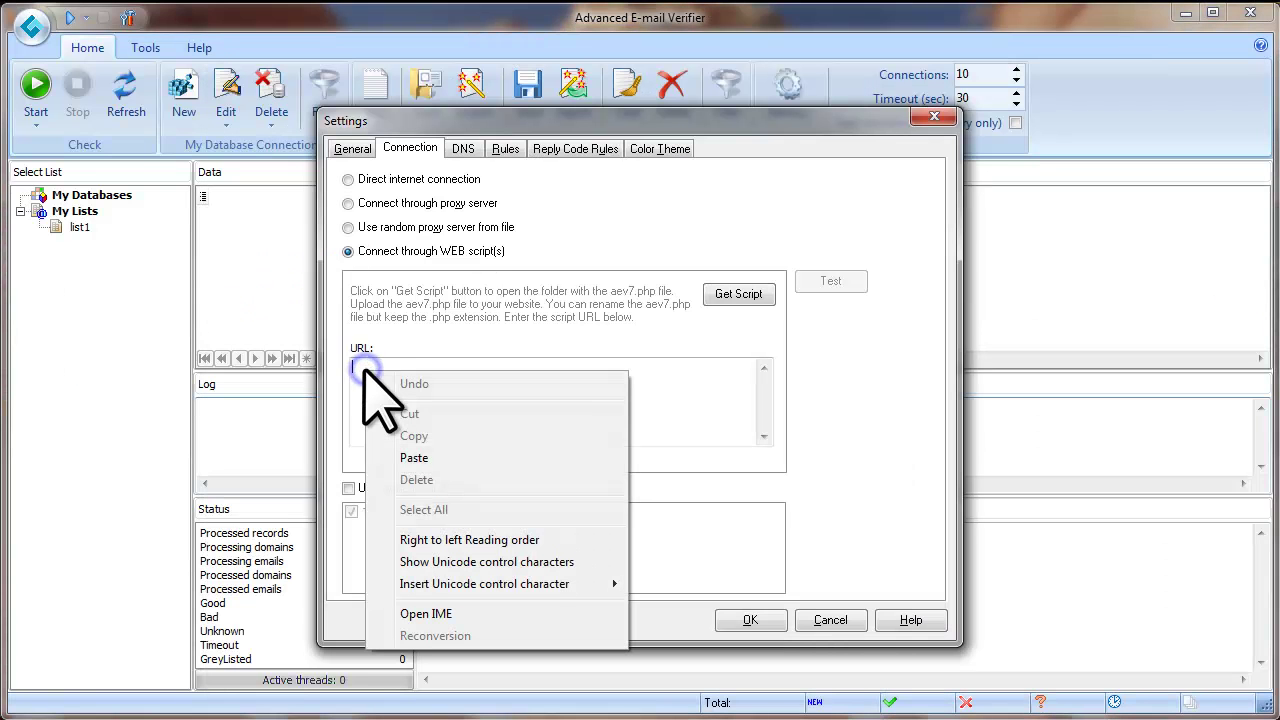
{"action": "left_click", "coordinate": [430, 462]}
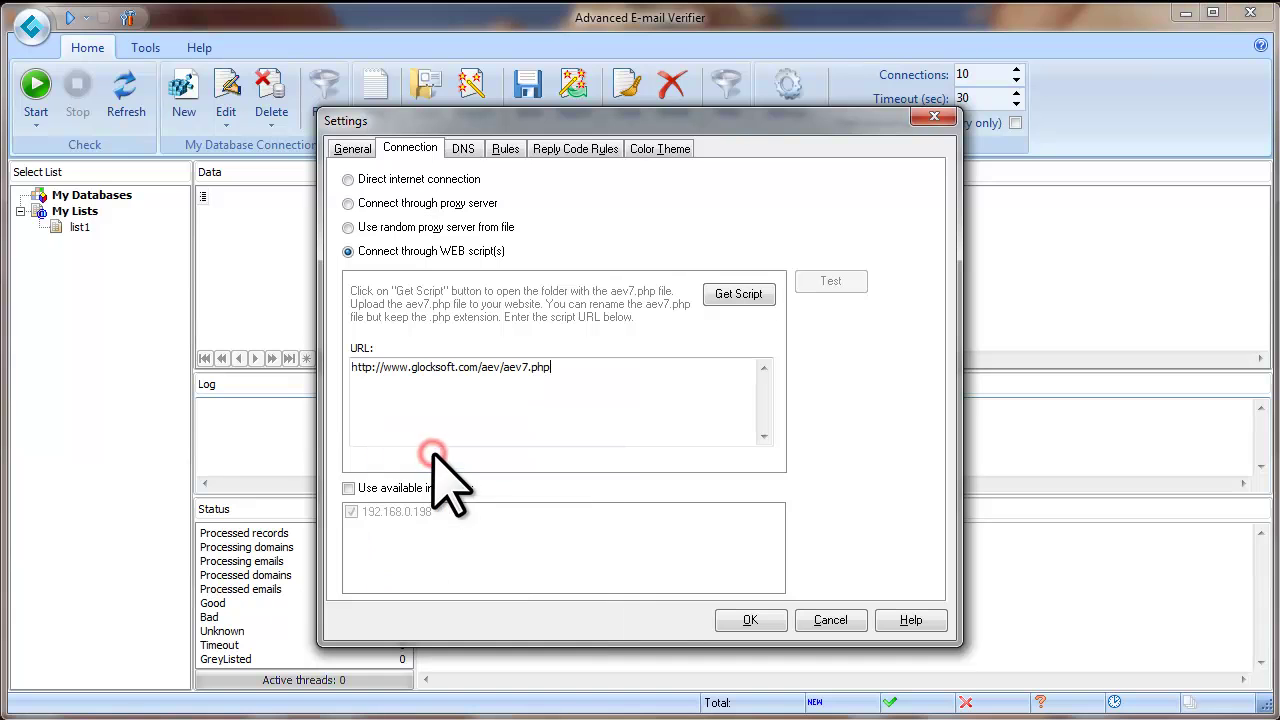
{"action": "left_click", "coordinate": [348, 179]}
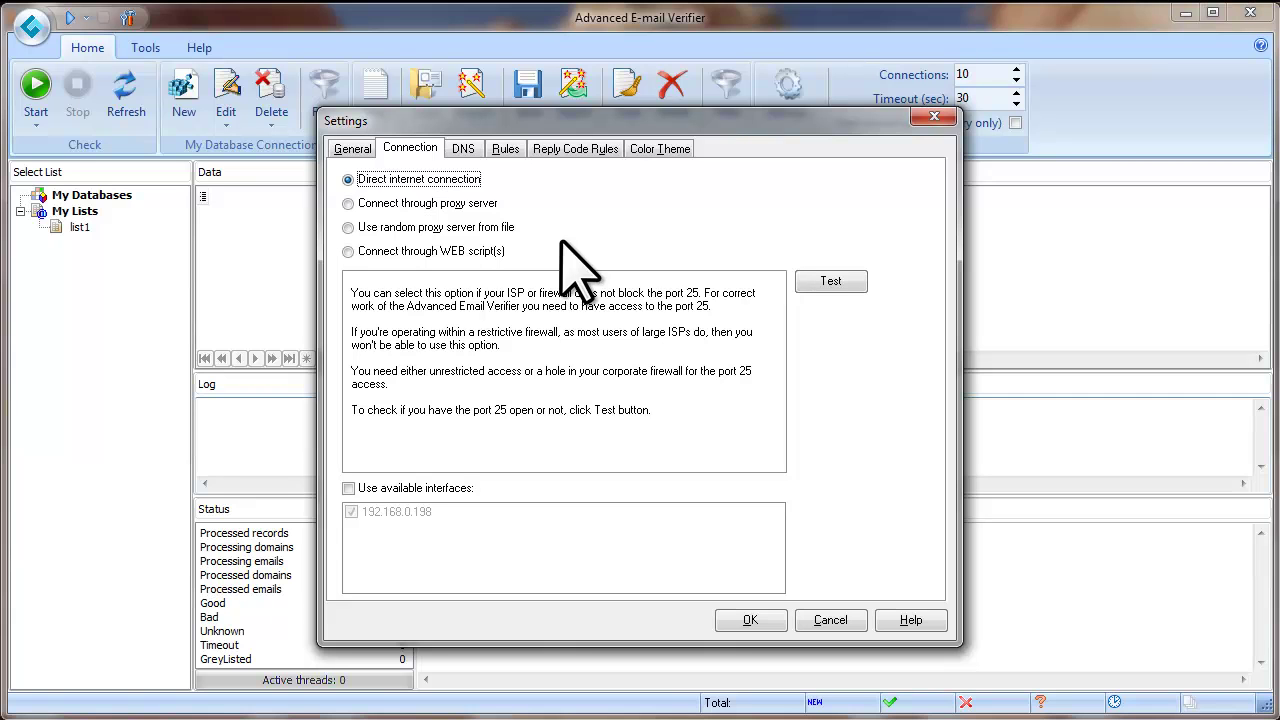
Show the Rules tab and widen the Mask column to see the hotmail, live and yahoo masks
{"action": "left_click", "coordinate": [512, 150]}
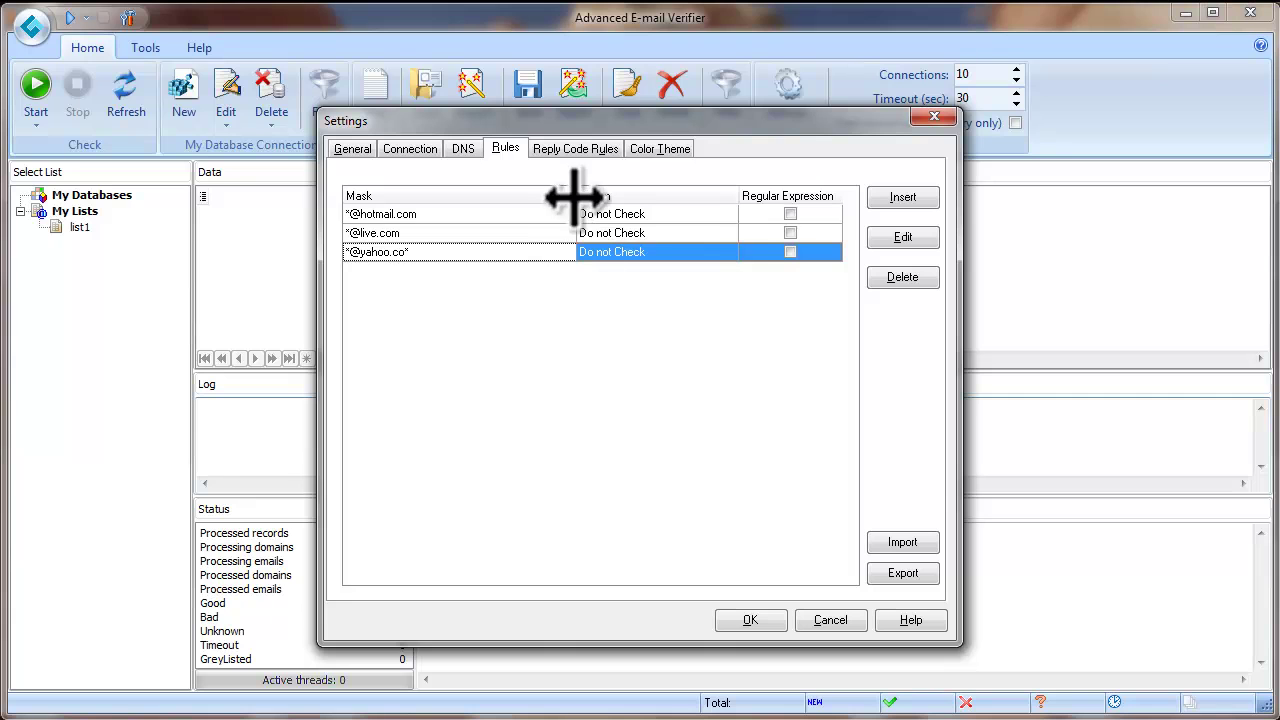
{"action": "left_click", "coordinate": [574, 196]}
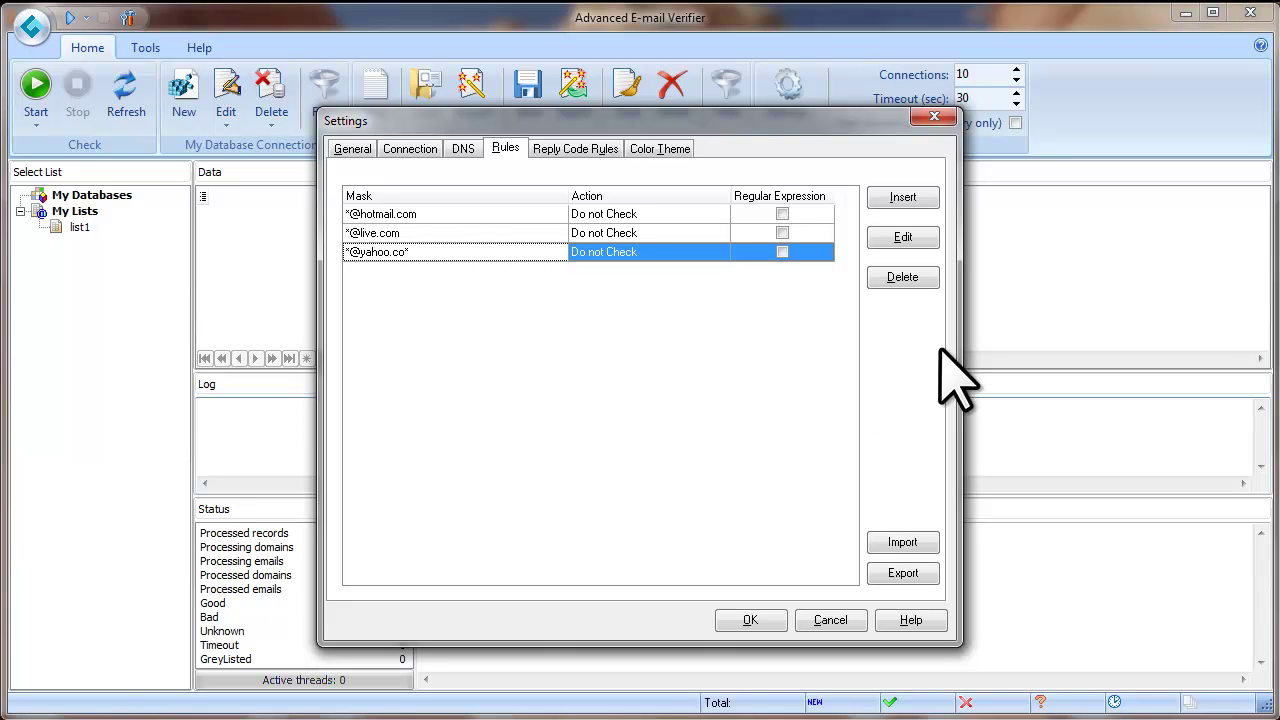
{"action": "left_click", "coordinate": [905, 279]}
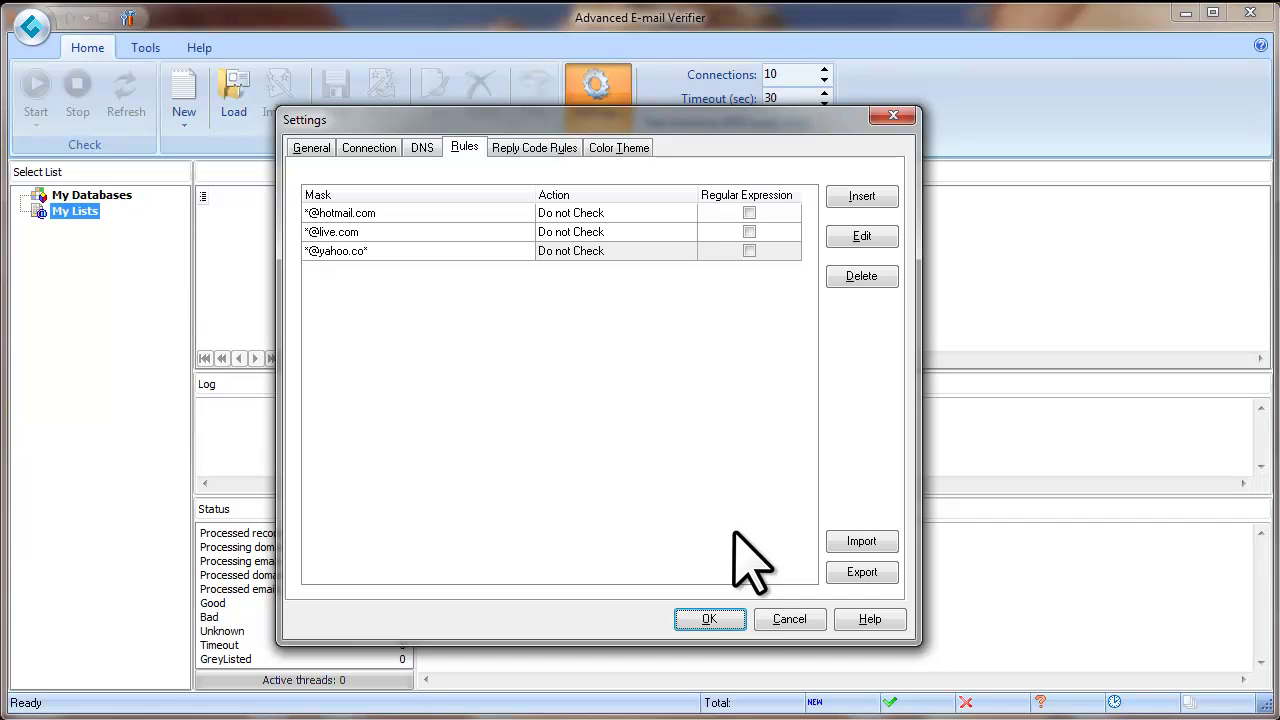
Save the settings with OK, then start a new list named List1 via Create New List
{"action": "left_click", "coordinate": [729, 615]}
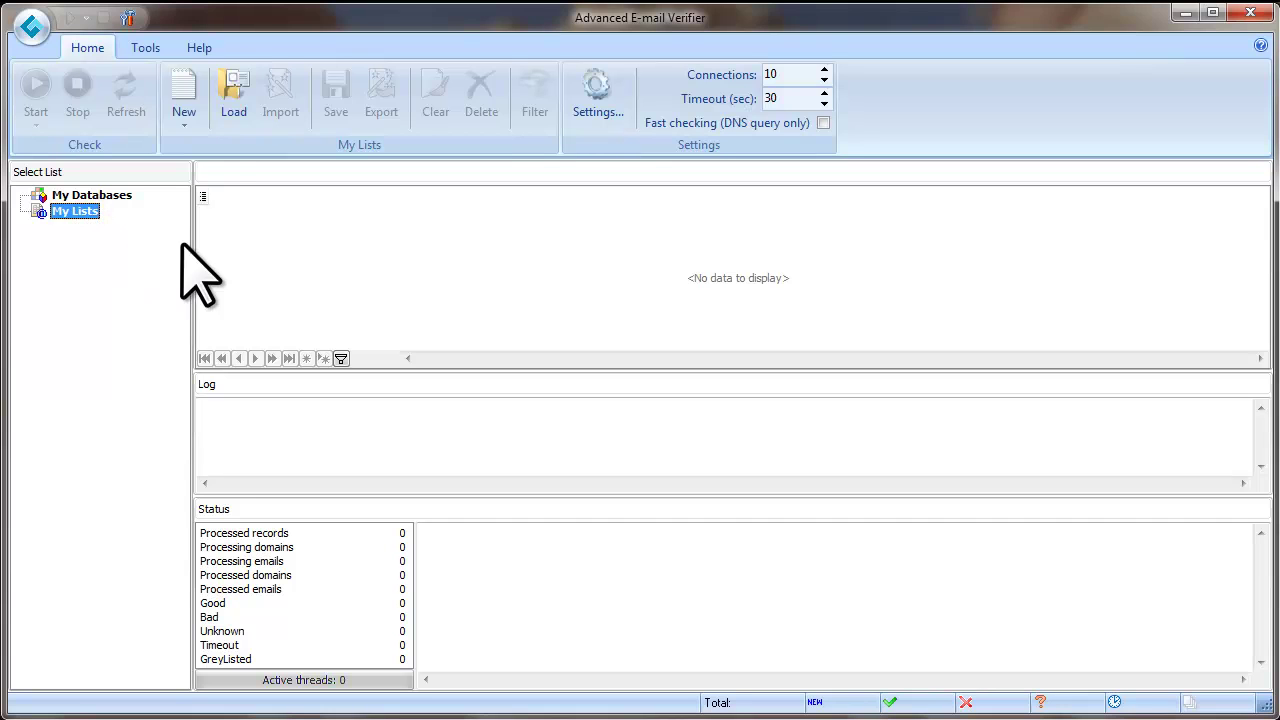
{"action": "left_click", "coordinate": [188, 130]}
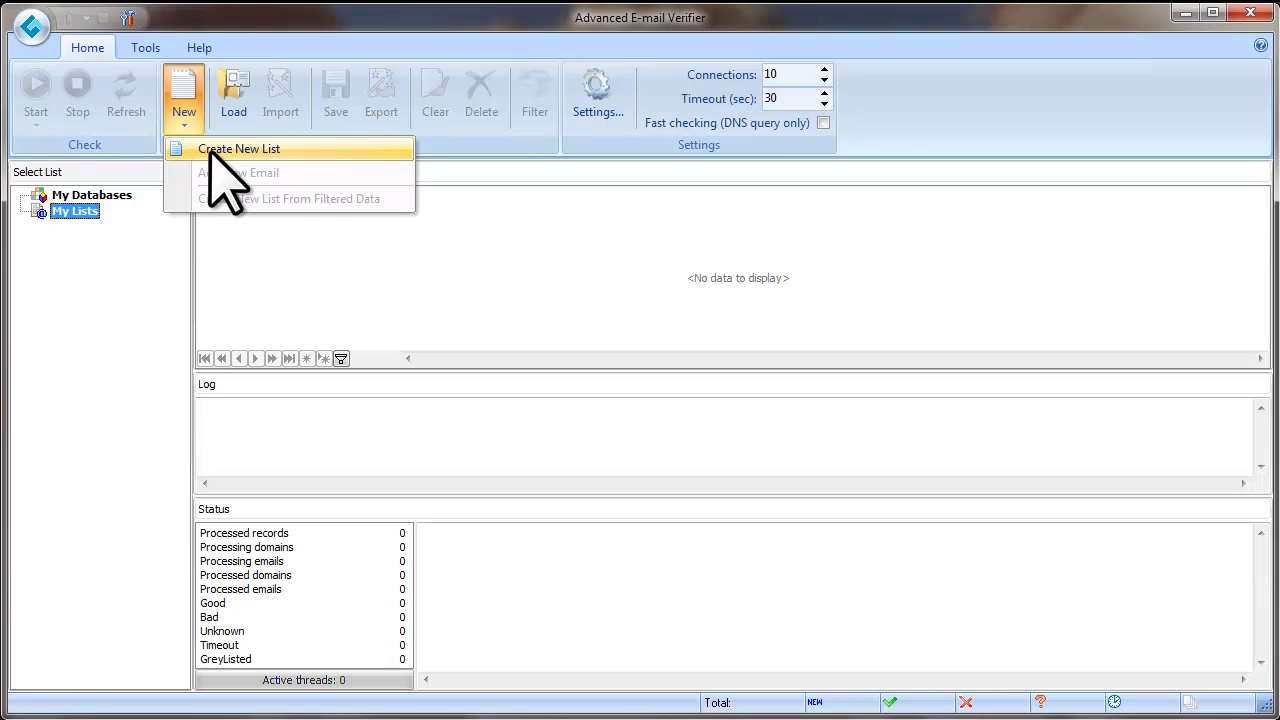
{"action": "left_click", "coordinate": [297, 152]}
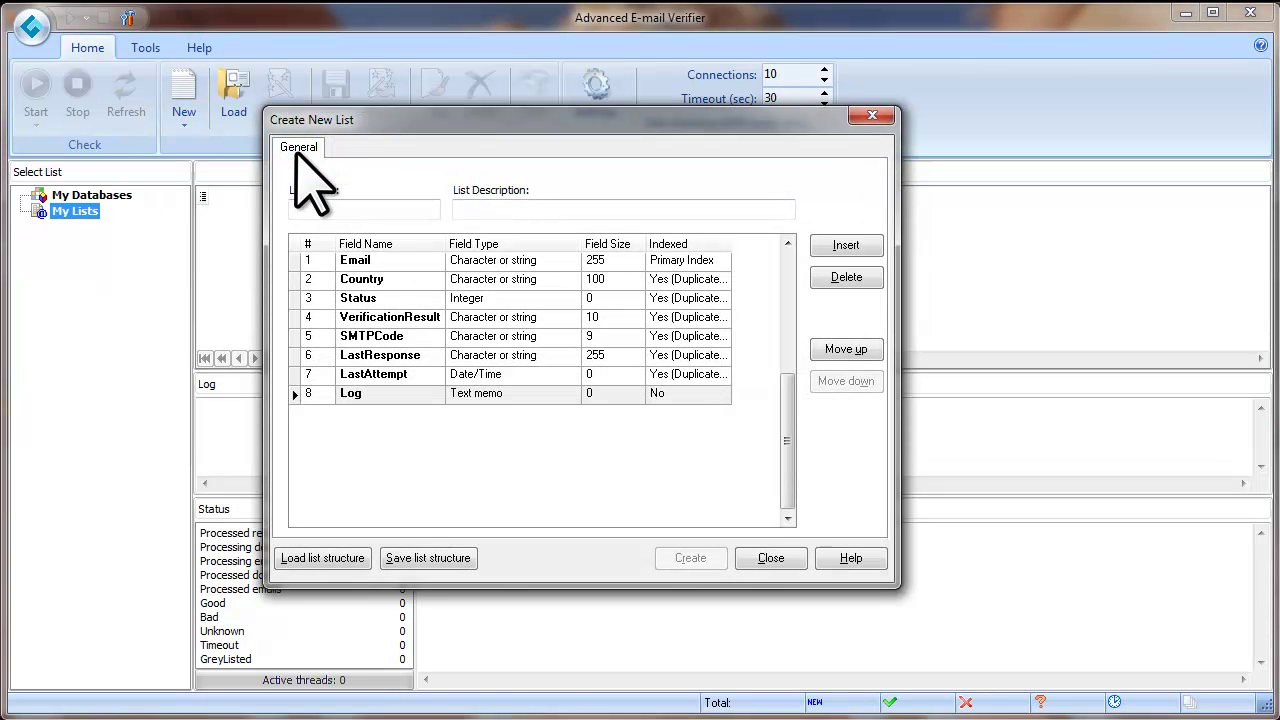
{"action": "left_click", "coordinate": [344, 207]}
{"action": "type", "text": "Li"}
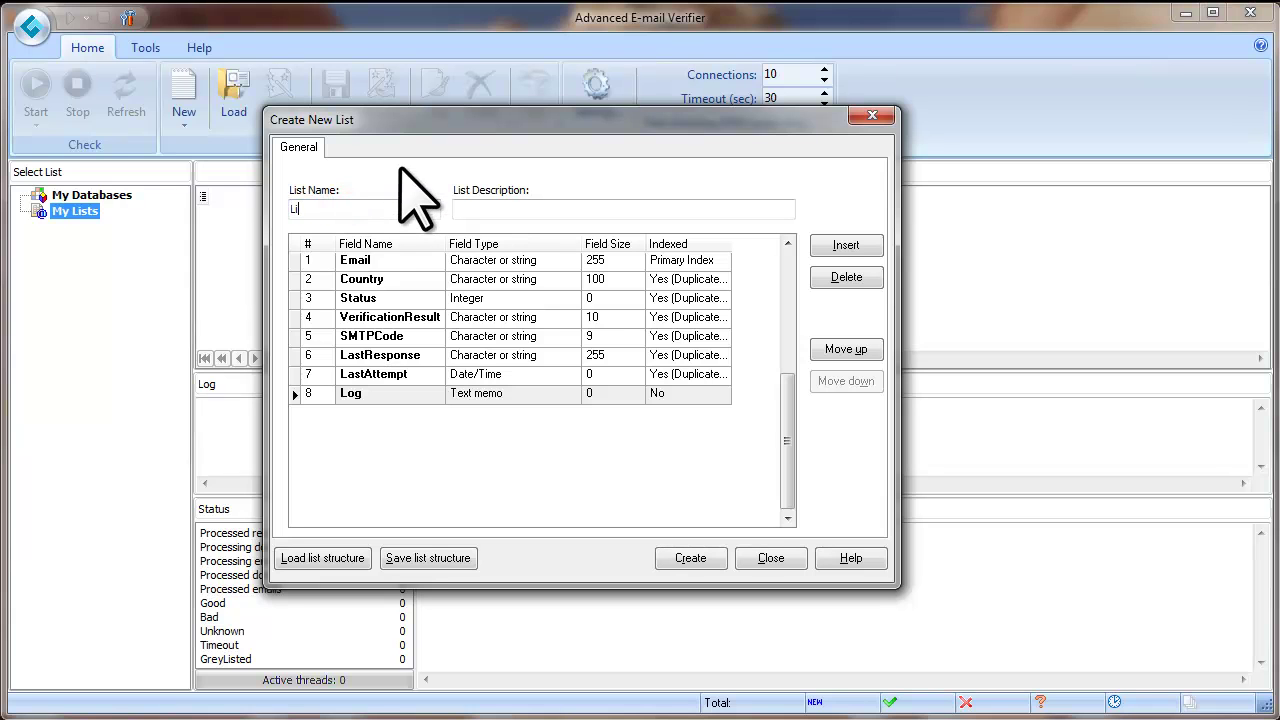
{"action": "type", "text": "st1"}
{"action": "left_click", "coordinate": [496, 209]}
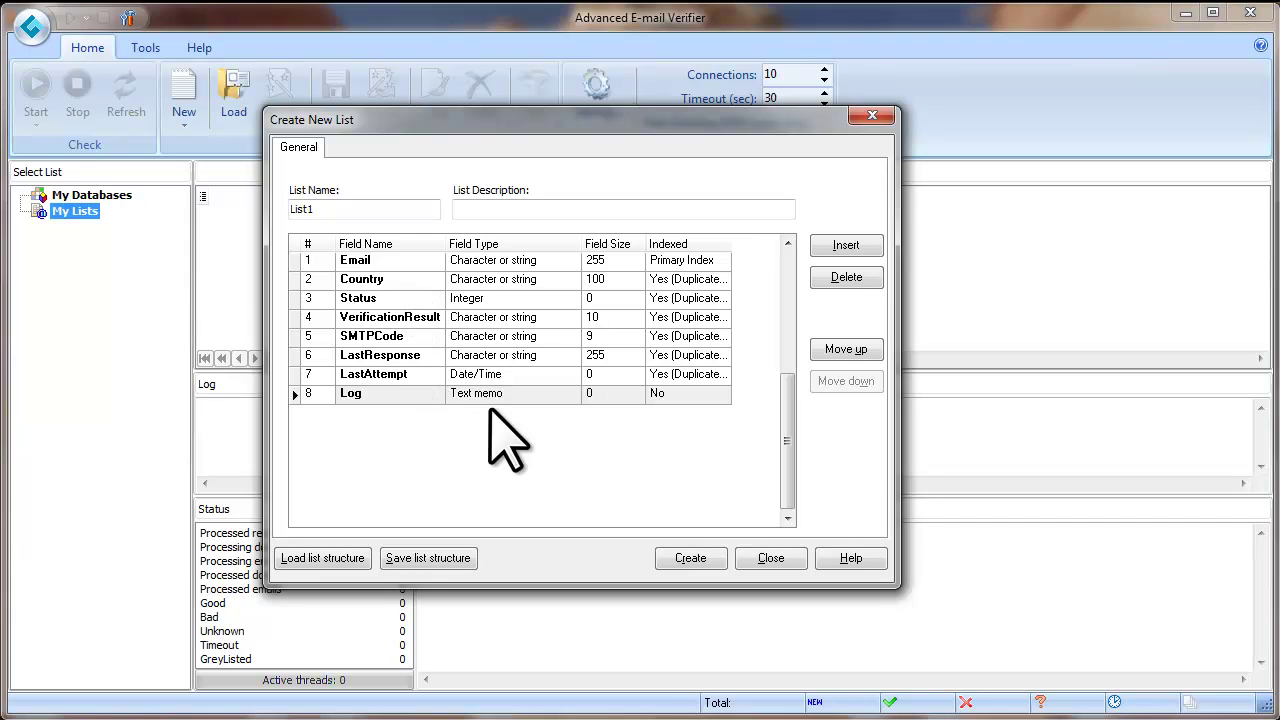
Insert a First_name field of type Character or string
{"action": "left_click", "coordinate": [871, 247]}
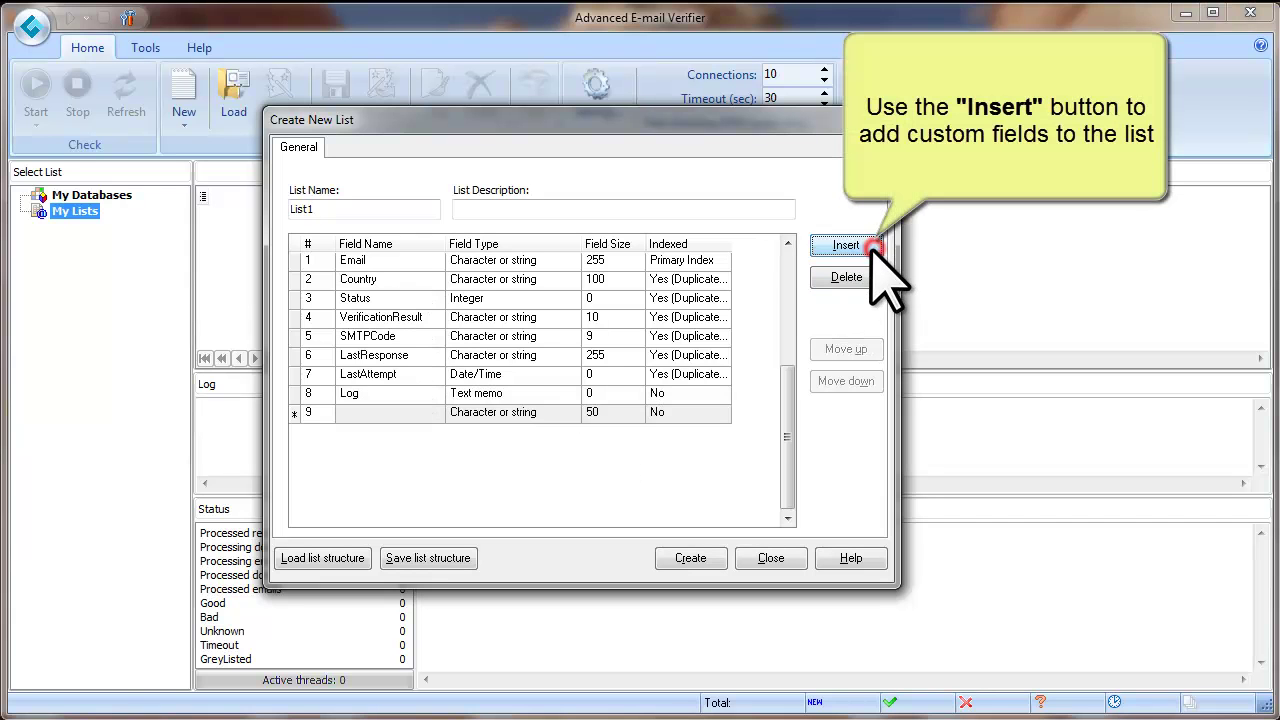
{"action": "left_click", "coordinate": [420, 412]}
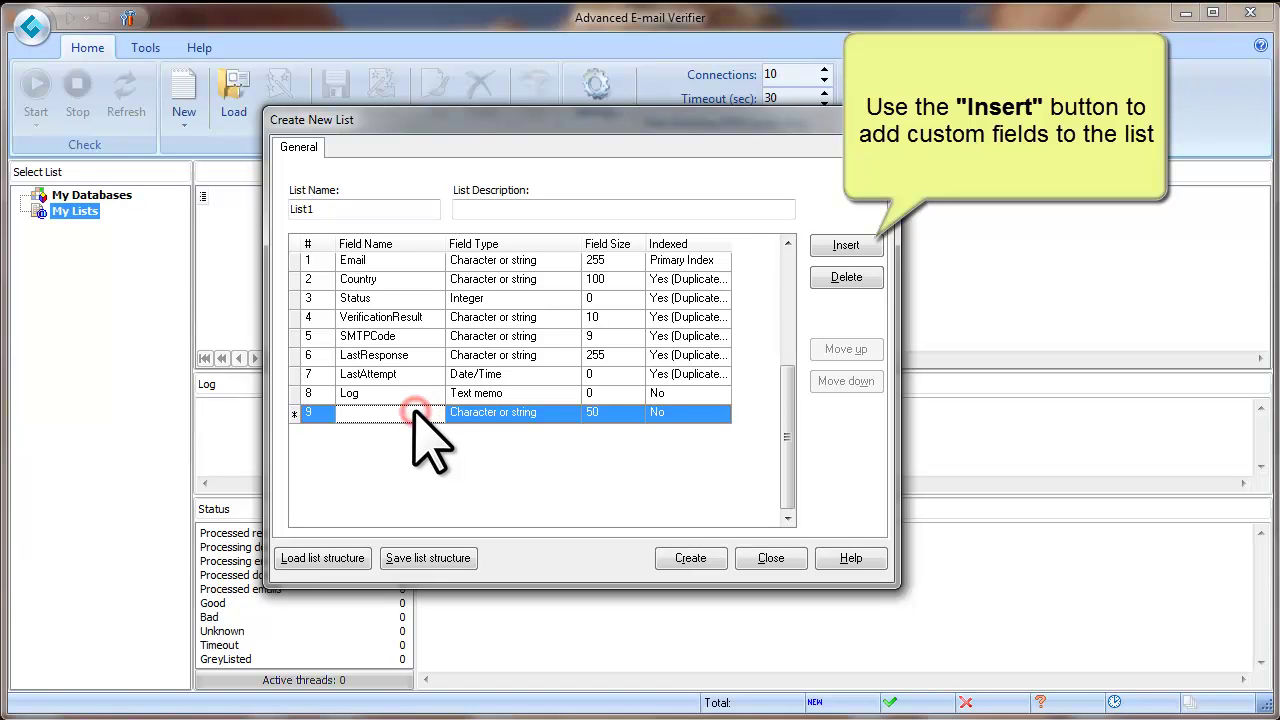
{"action": "type", "text": "First_name"}
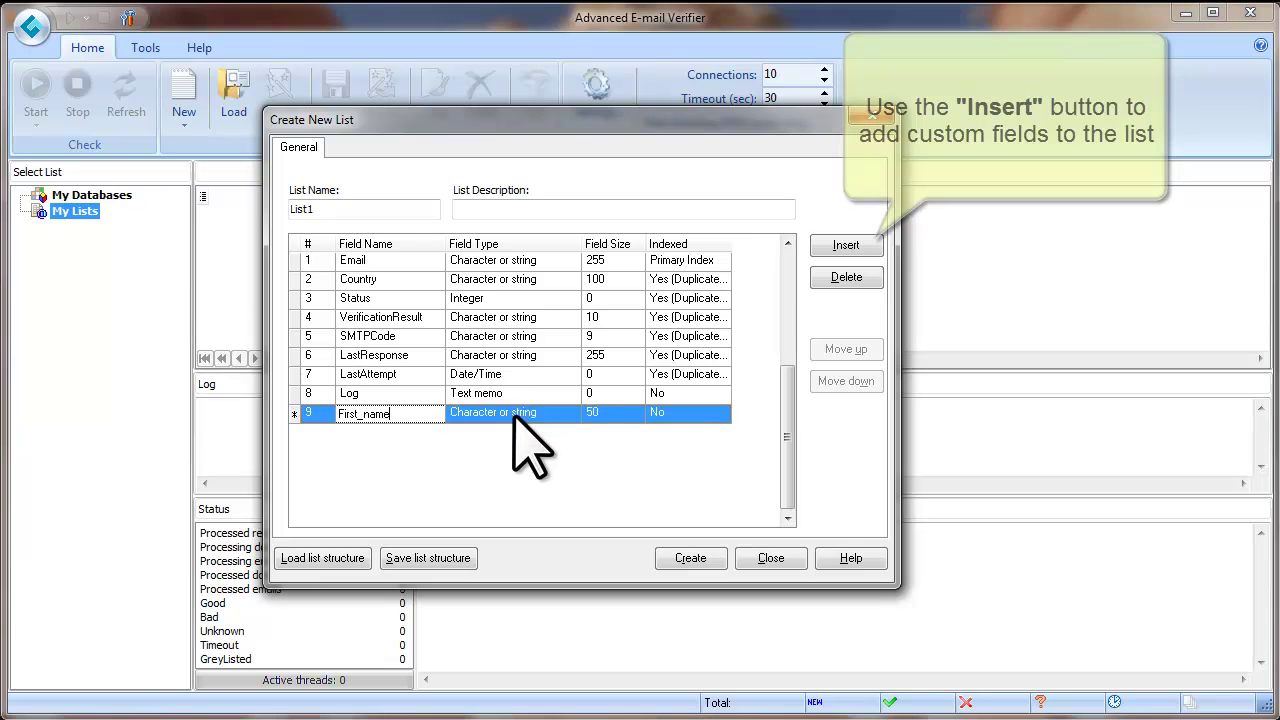
{"action": "left_click", "coordinate": [556, 415]}
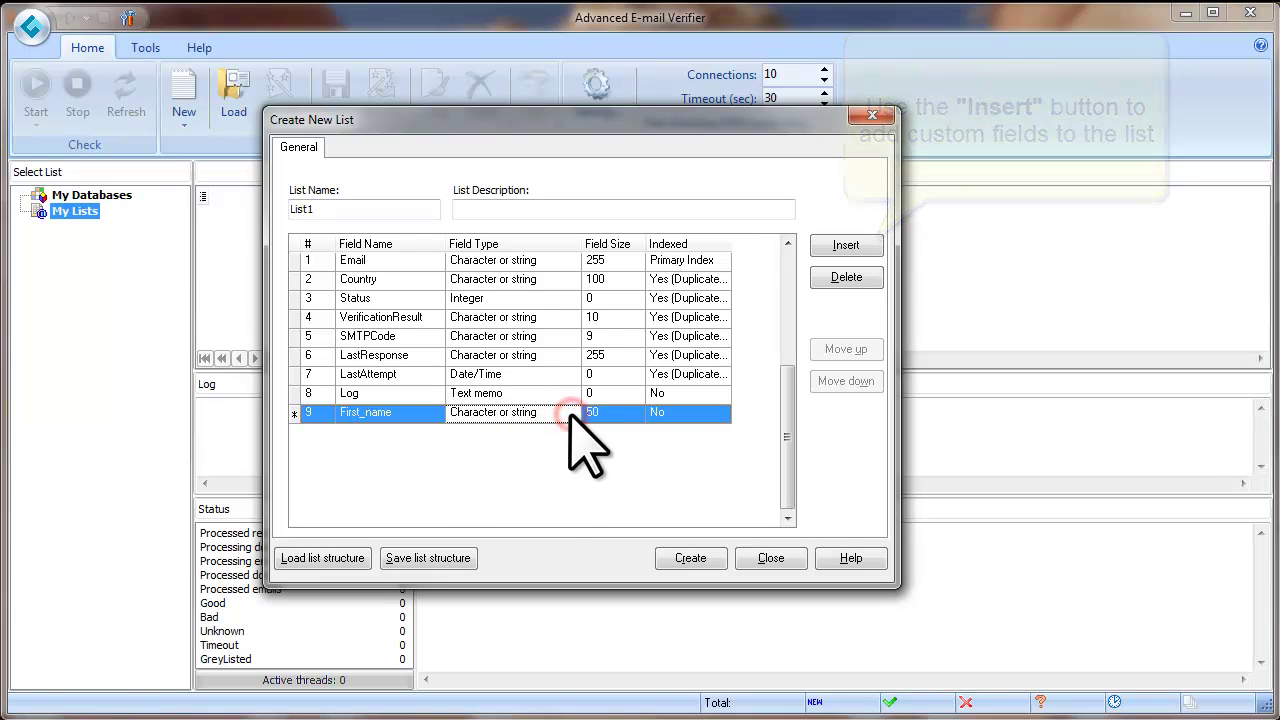
{"action": "left_click", "coordinate": [571, 414]}
{"action": "left_click", "coordinate": [518, 468]}
{"action": "left_click", "coordinate": [588, 458]}
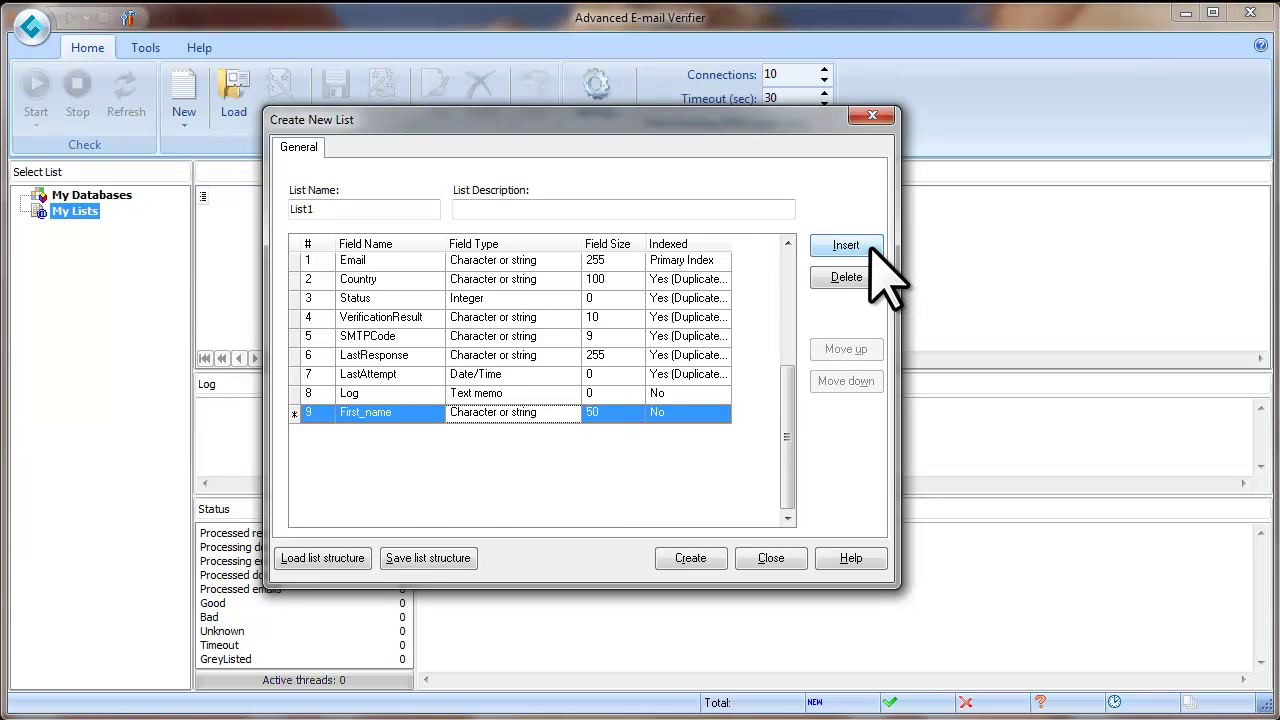
Insert a Last_name field and create List1
{"action": "left_click", "coordinate": [846, 245]}
{"action": "left_click", "coordinate": [377, 432]}
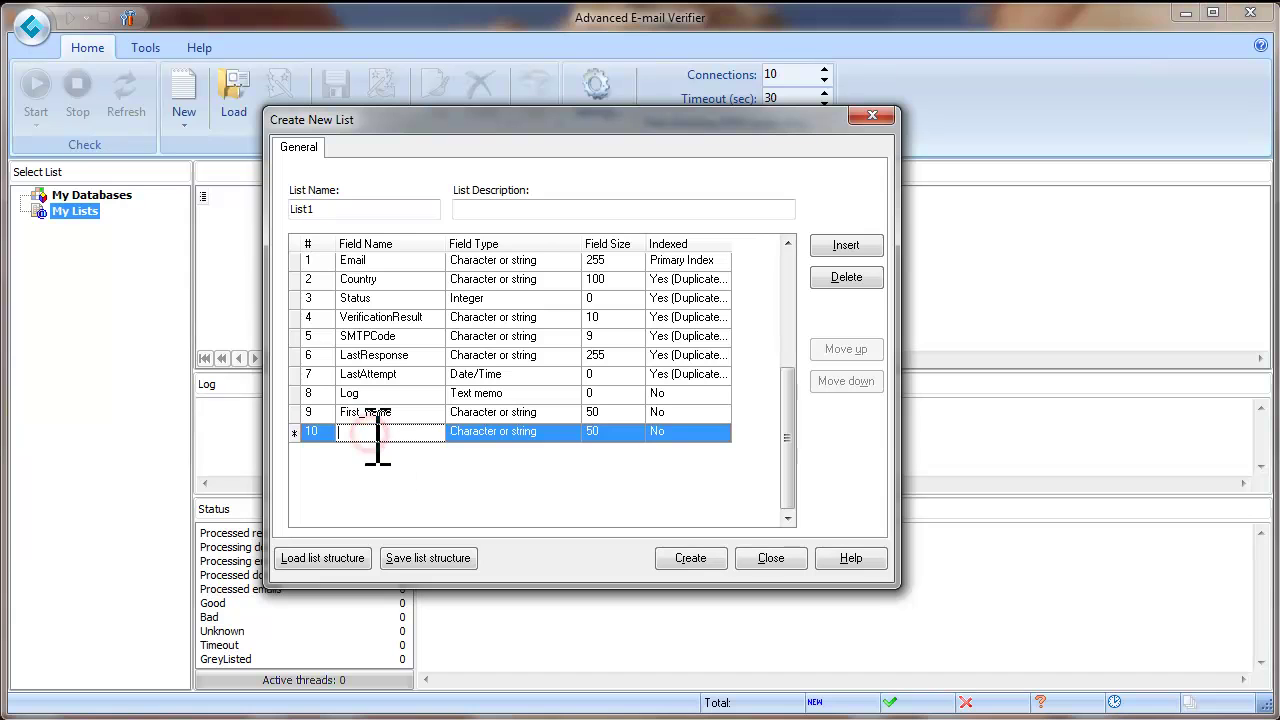
{"action": "type", "text": "Last_name"}
{"action": "left_click", "coordinate": [718, 562]}
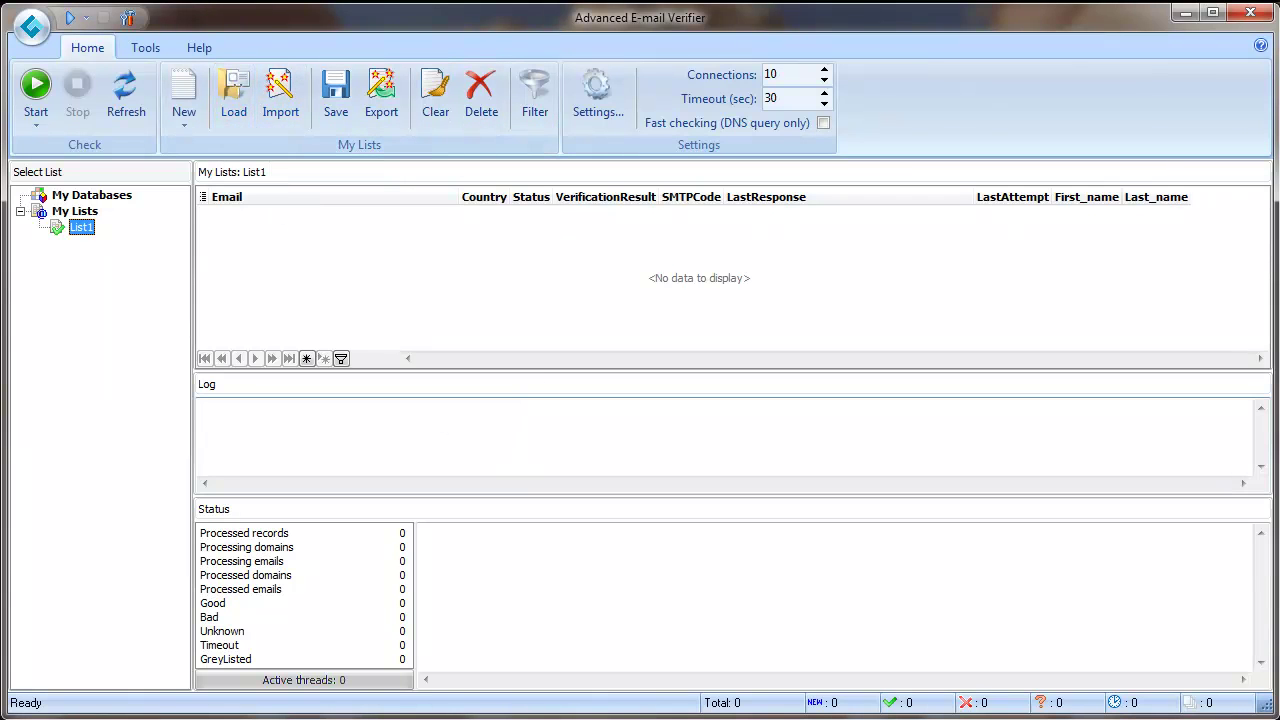
{"action": "left_click", "coordinate": [595, 695]}
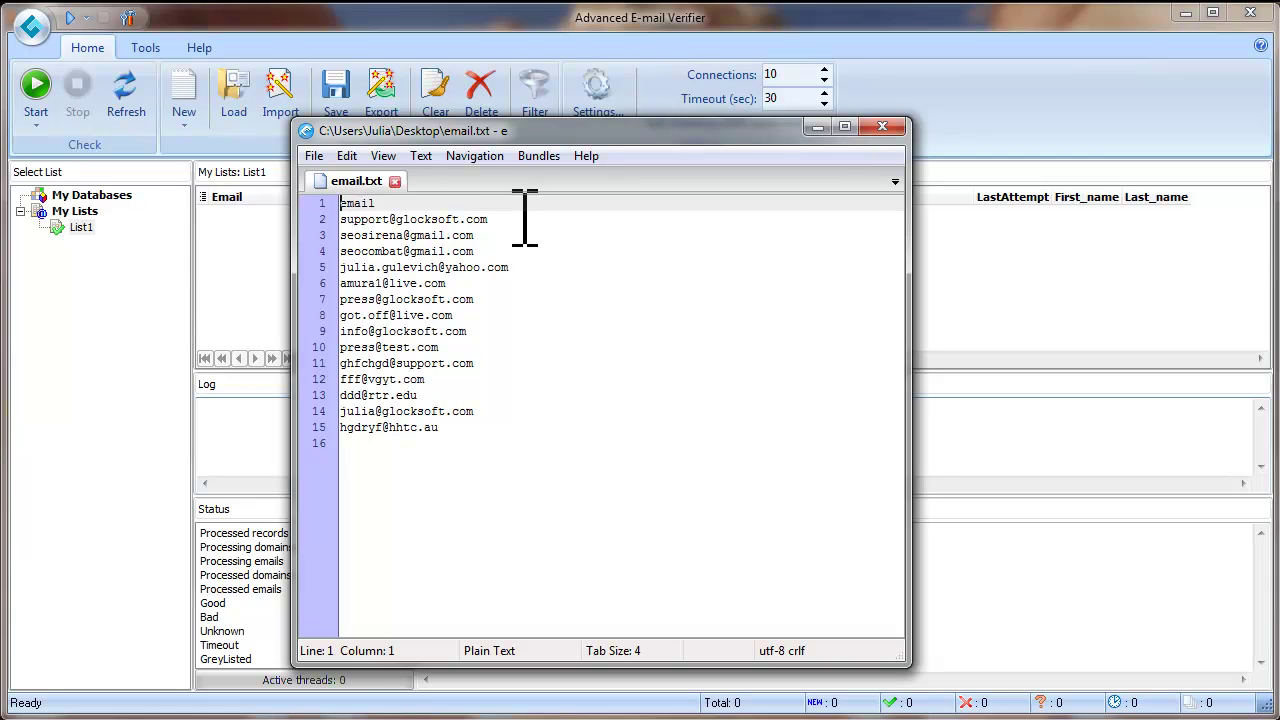
{"action": "left_click", "coordinate": [362, 203]}
{"action": "key", "text": "Home"}
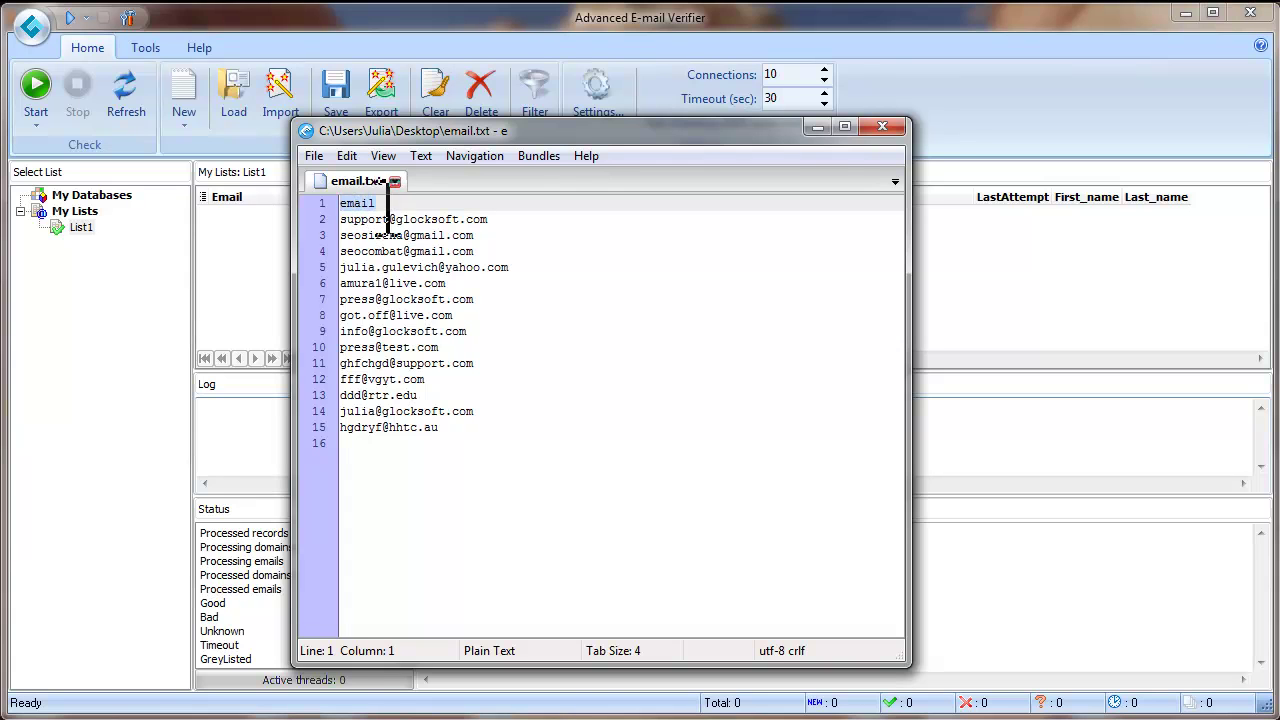
{"action": "left_click", "coordinate": [819, 127]}
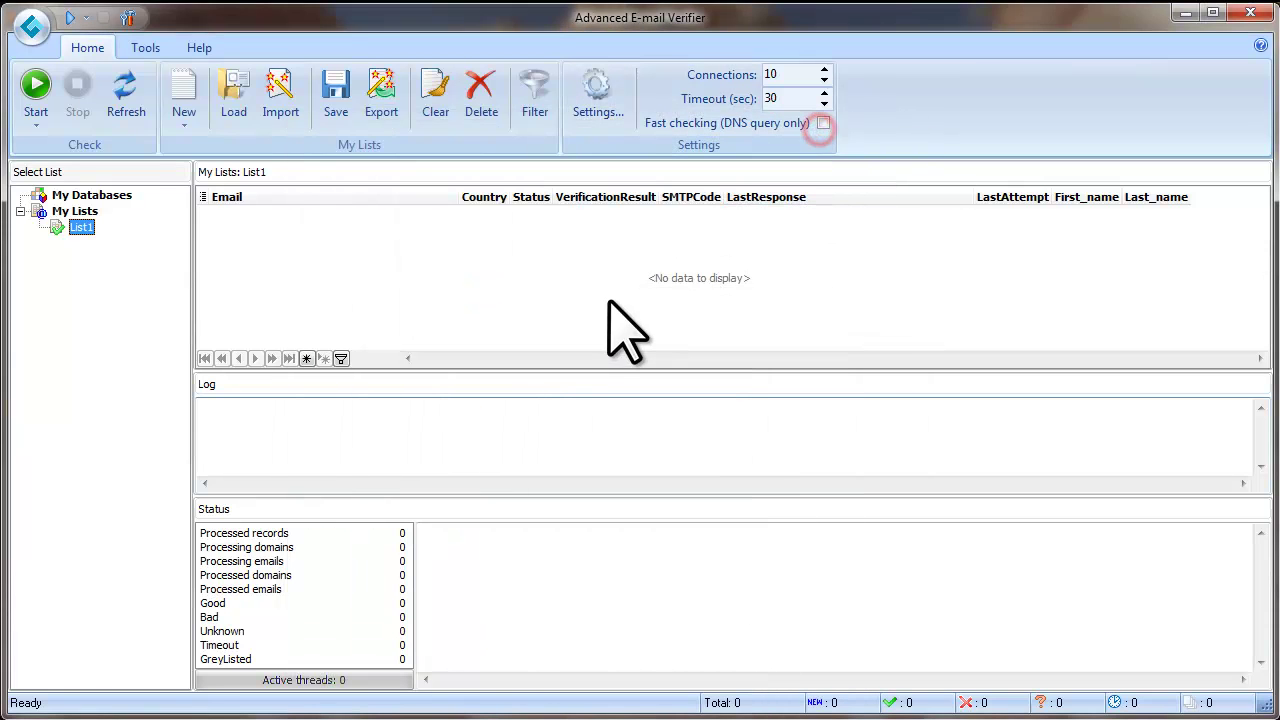
Load the 14 addresses from Desktop email.txt into List1 and enlarge the grid
{"action": "left_click", "coordinate": [236, 108]}
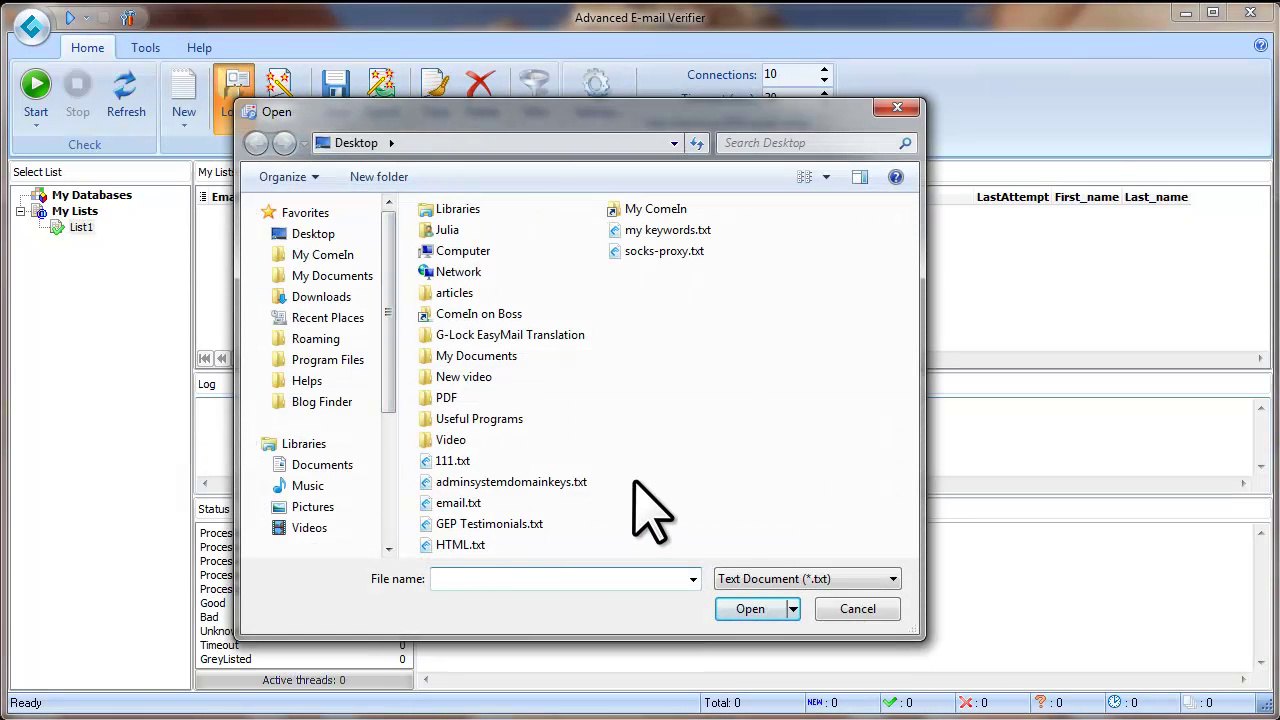
{"action": "left_click", "coordinate": [458, 503]}
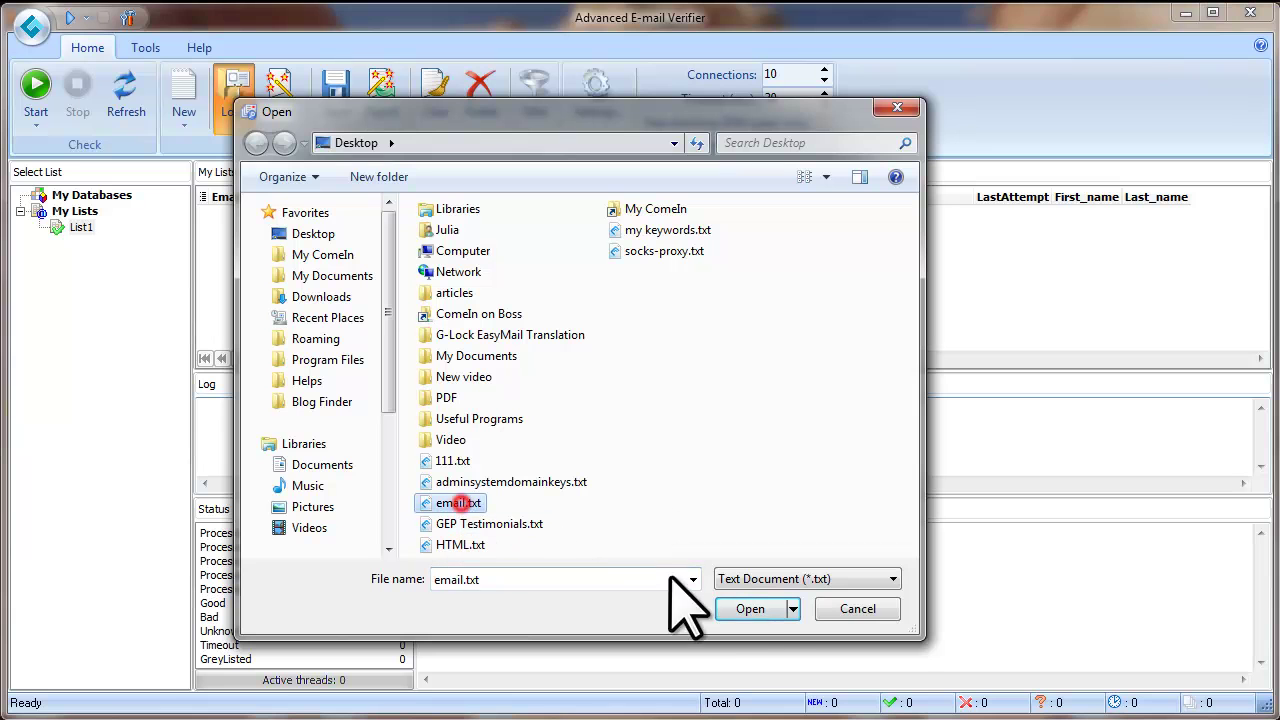
{"action": "left_click", "coordinate": [770, 609]}
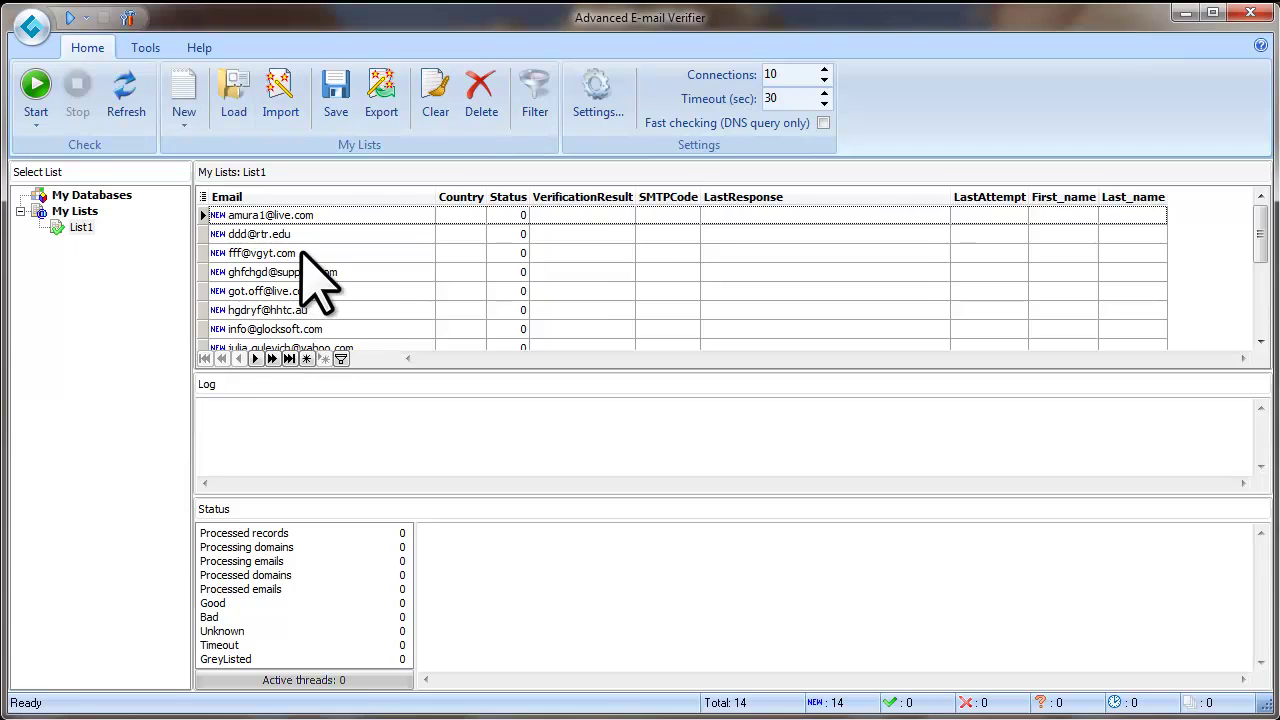
{"action": "left_click_drag", "start_coordinate": [418, 372], "coordinate": [421, 392]}
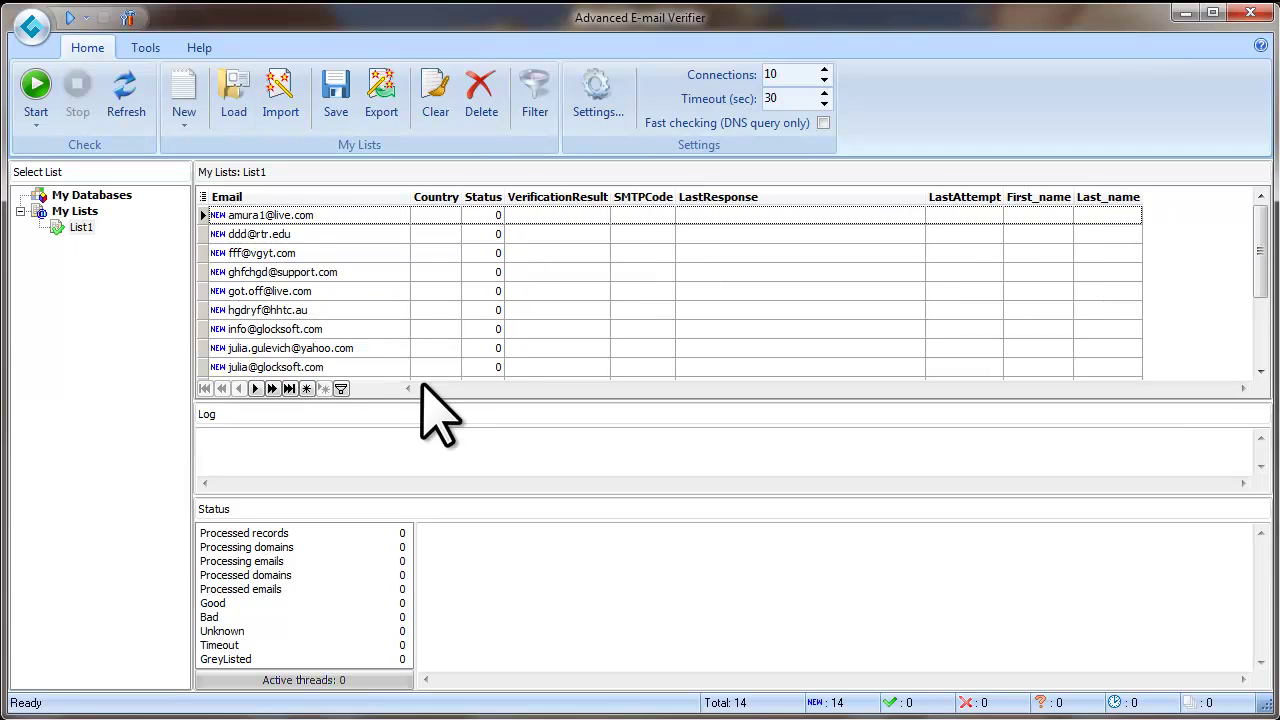
Run verification on List1's 14 addresses and inspect two of the Unknown results
{"action": "left_click", "coordinate": [36, 88]}
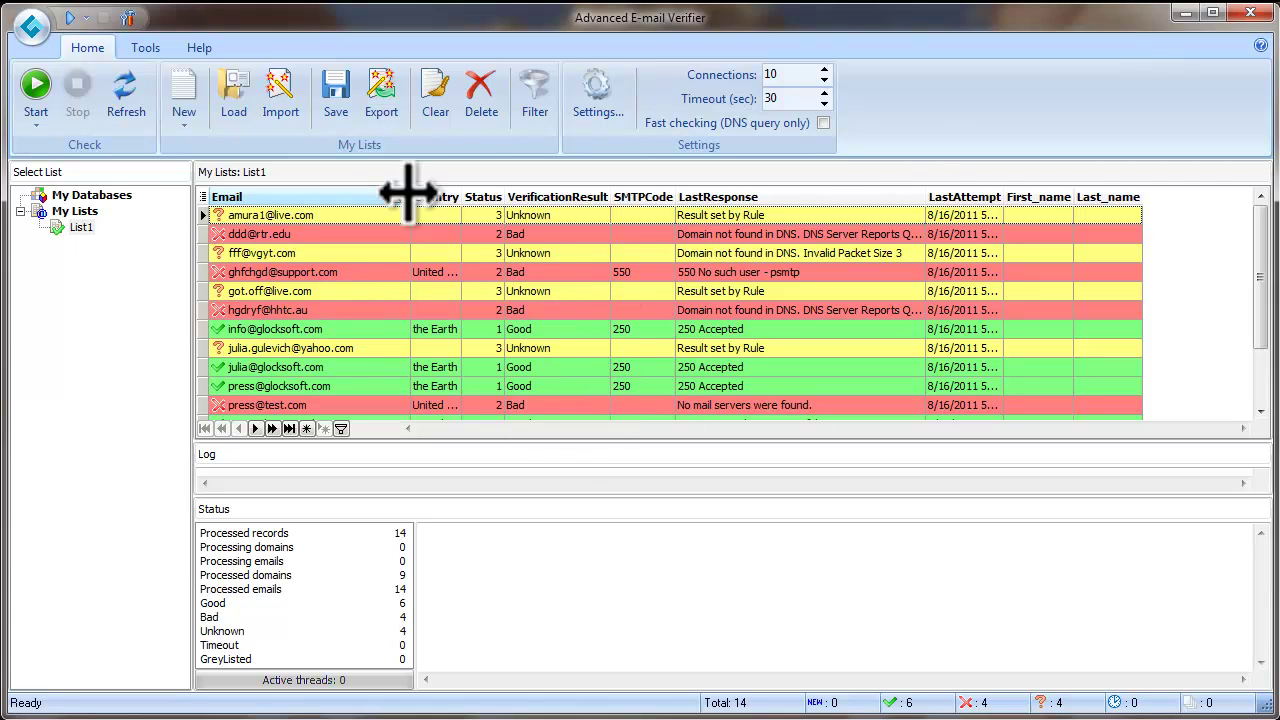
{"action": "left_click", "coordinate": [560, 295]}
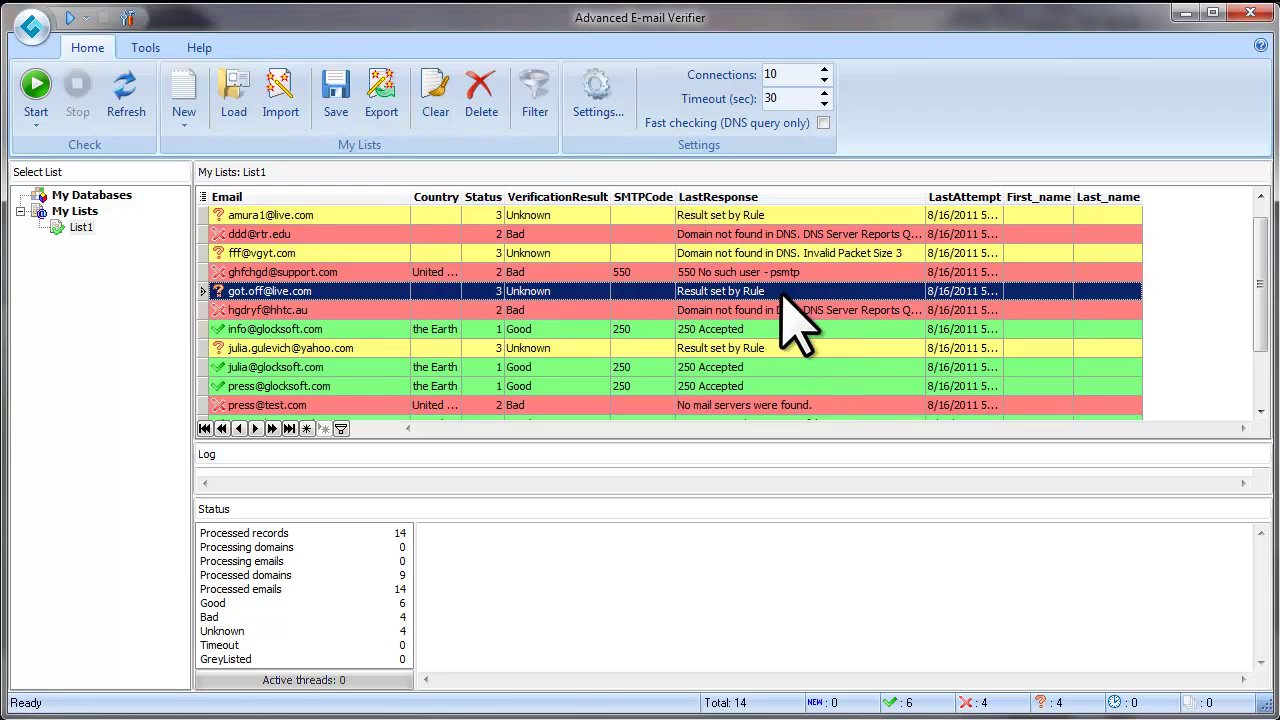
{"action": "left_click", "coordinate": [535, 253]}
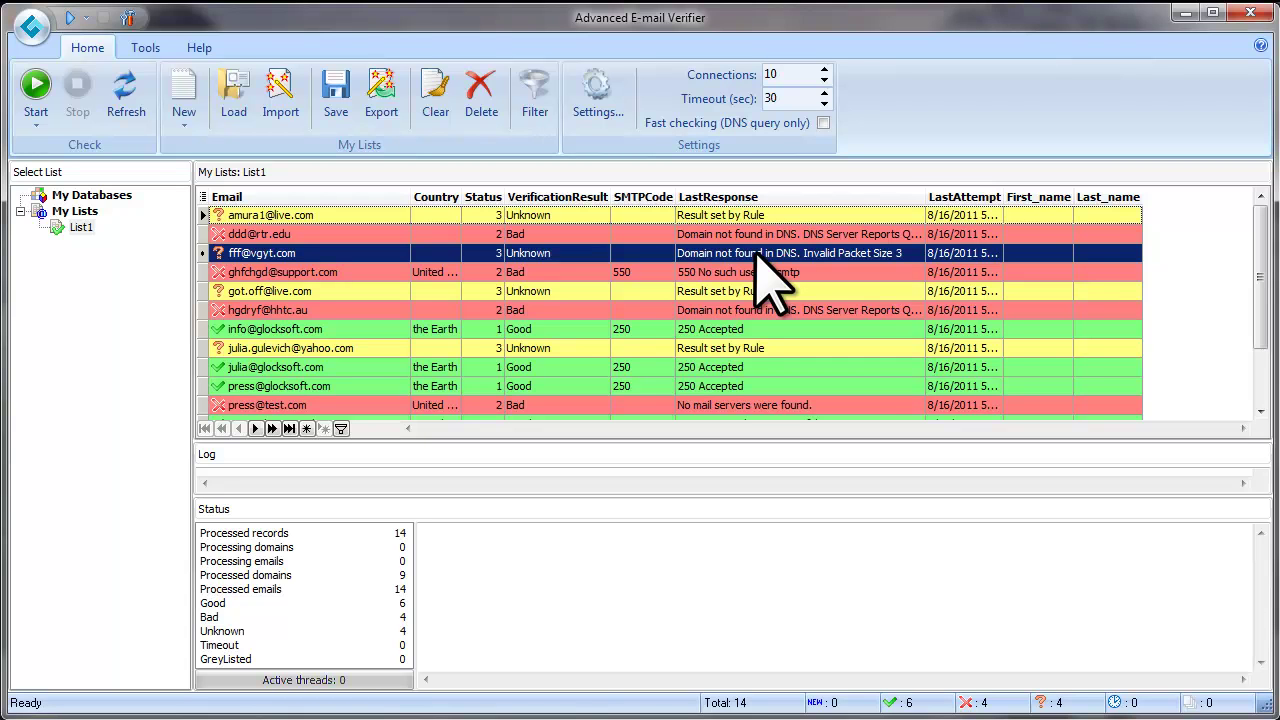
Show the Start dropdown's Verify email addresses submenu with its New, Good, Bad and Timeout choices
{"action": "left_click", "coordinate": [35, 123]}
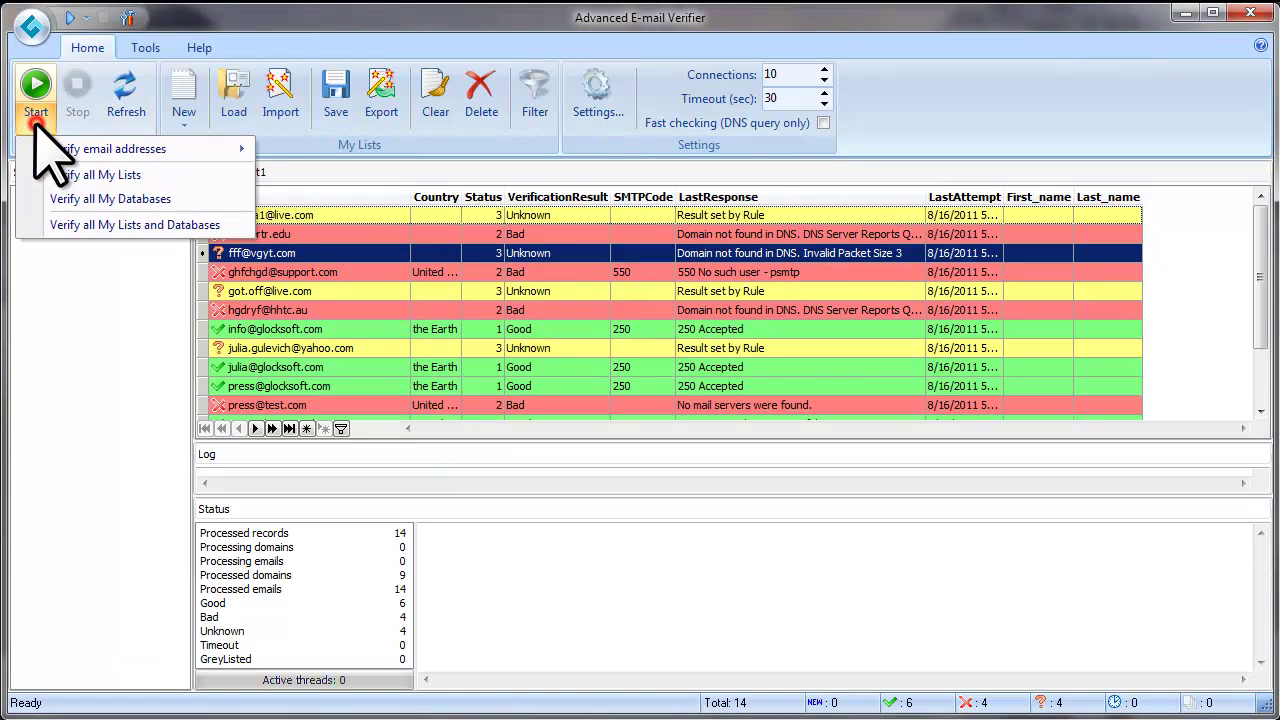
{"action": "mouse_move", "coordinate": [70, 152]}
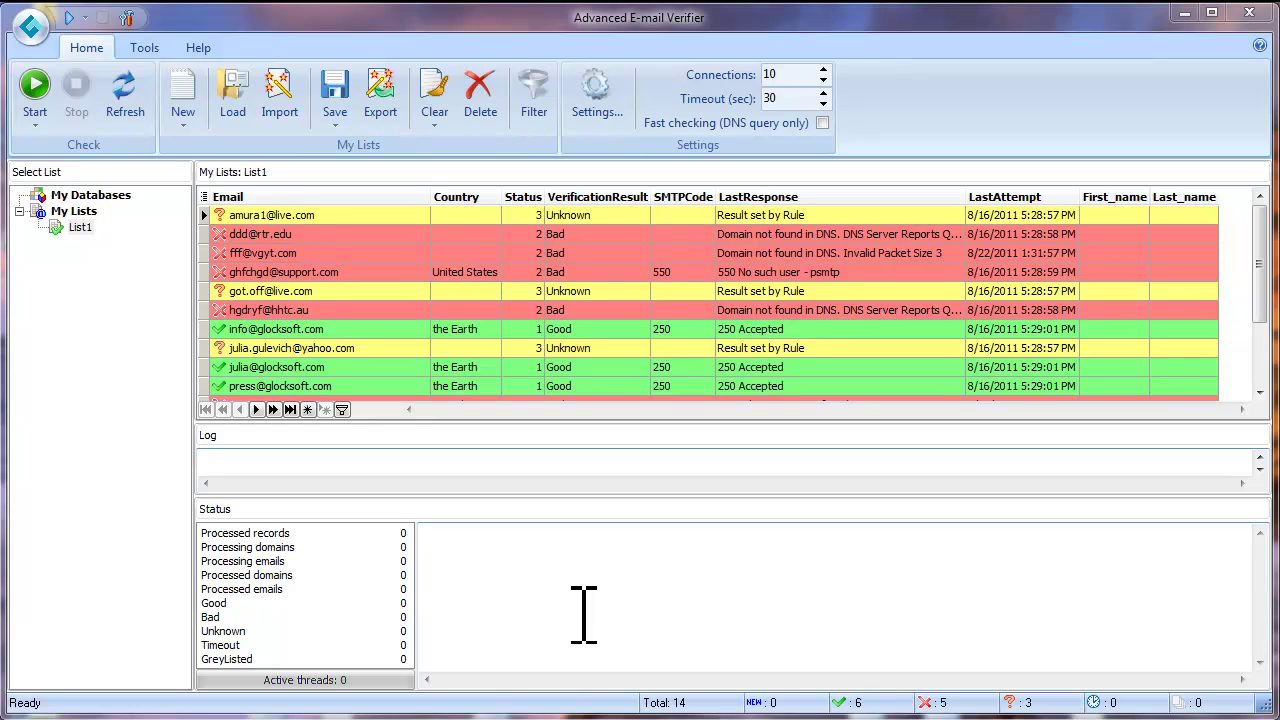
Show the Save dropdown's Good, Bad, Unknown, Timeout and GreyListed options
{"action": "left_click", "coordinate": [336, 124]}
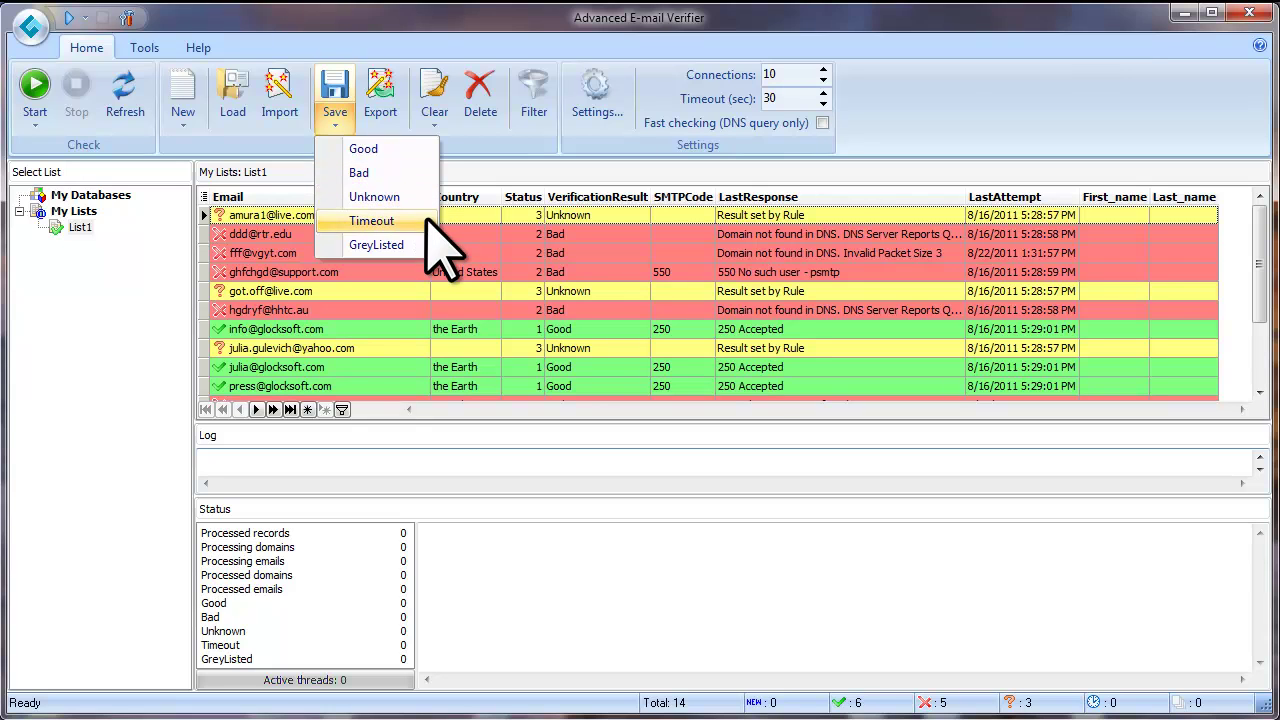
Save the Good results to a text file named good on the Desktop
{"action": "left_click", "coordinate": [398, 149]}
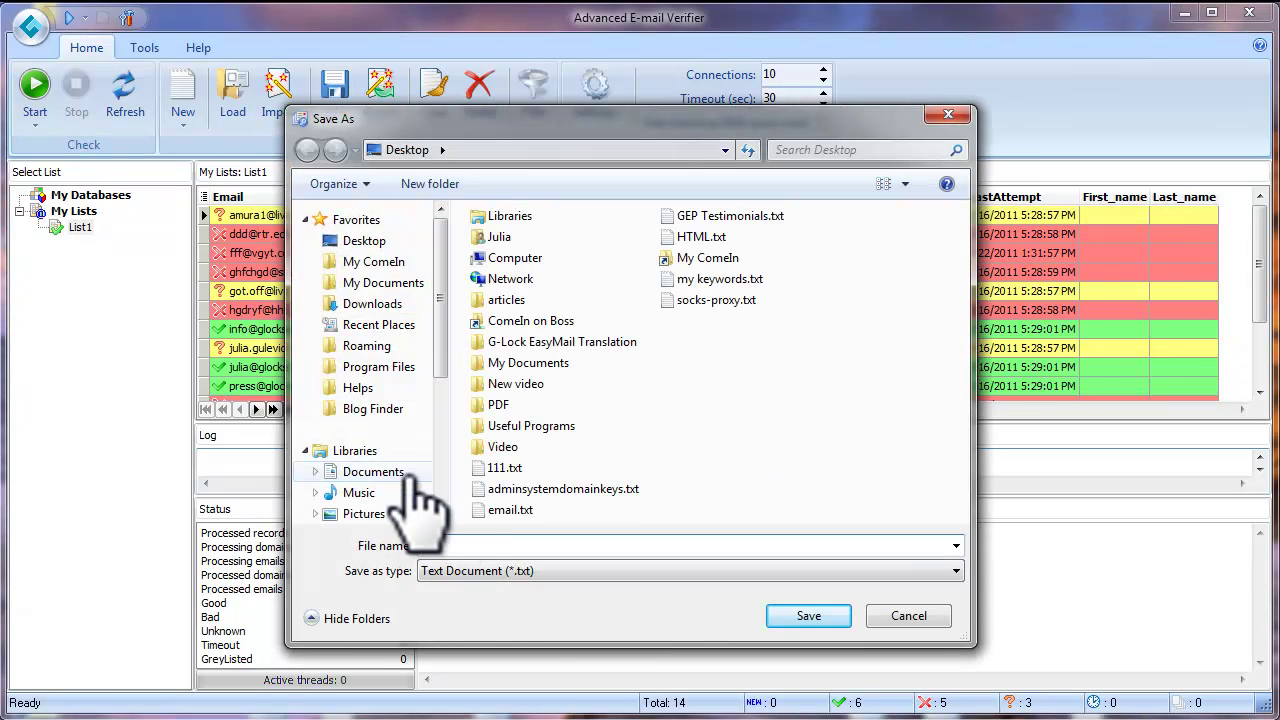
{"action": "left_click", "coordinate": [833, 615]}
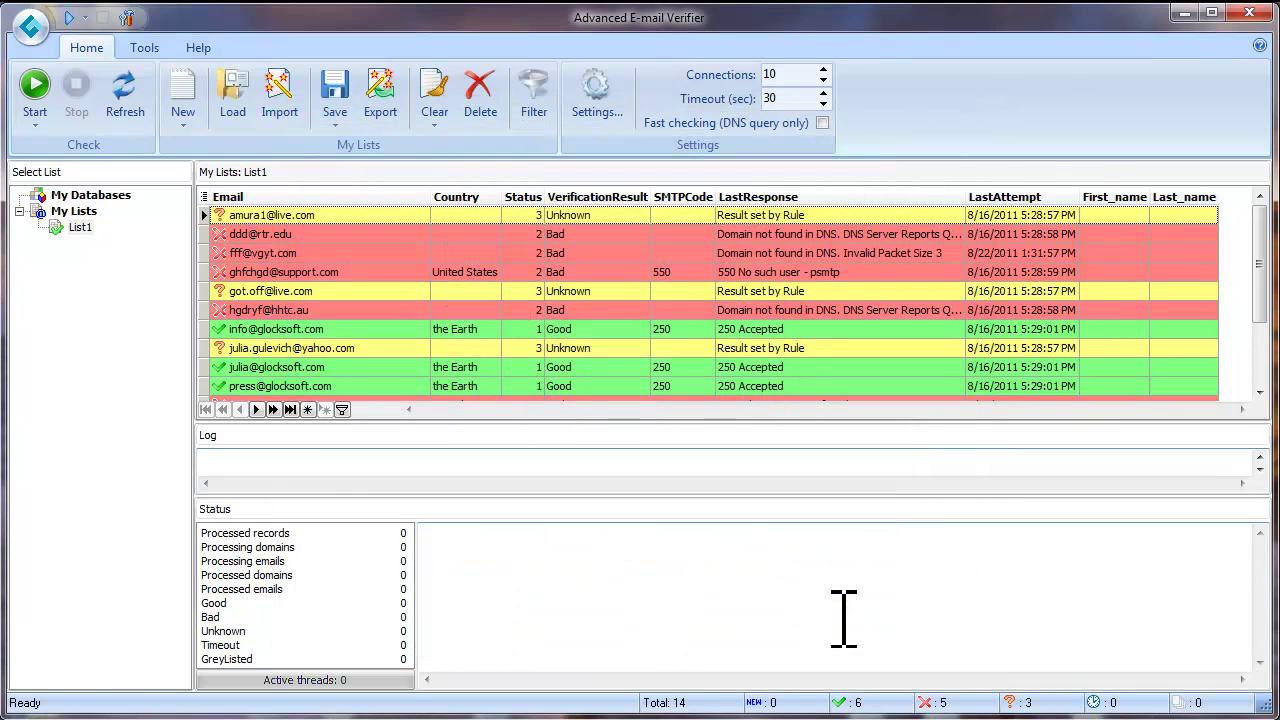
Open good.txt in Notepad++ to review the six Good addresses, then switch back to the verifier
{"action": "left_click", "coordinate": [1182, 12]}
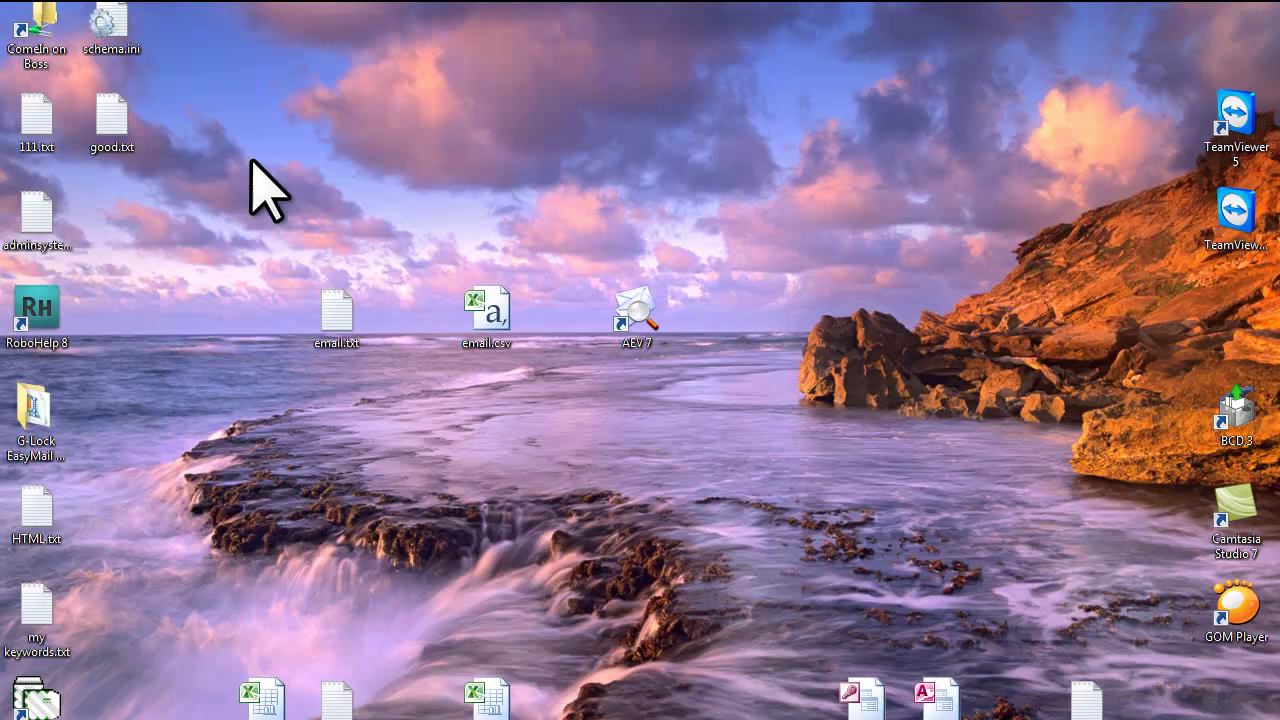
{"action": "double_click", "coordinate": [109, 127]}
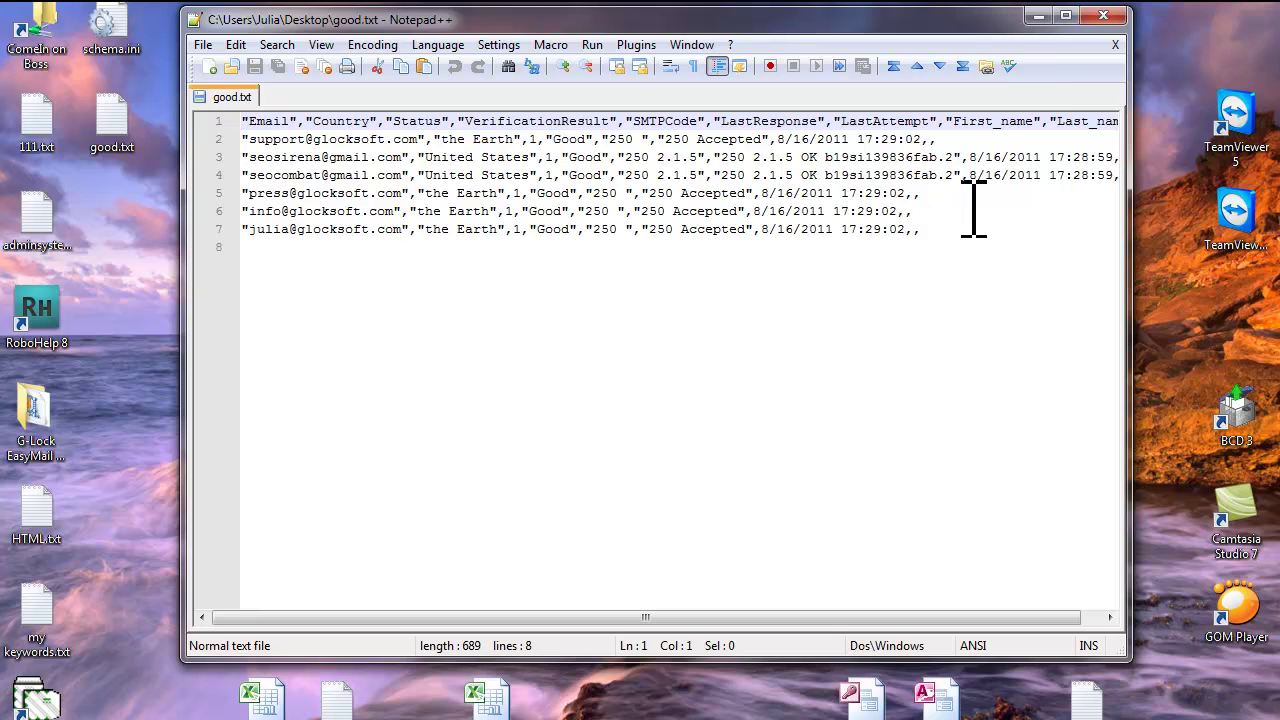
{"action": "left_click", "coordinate": [1037, 17]}
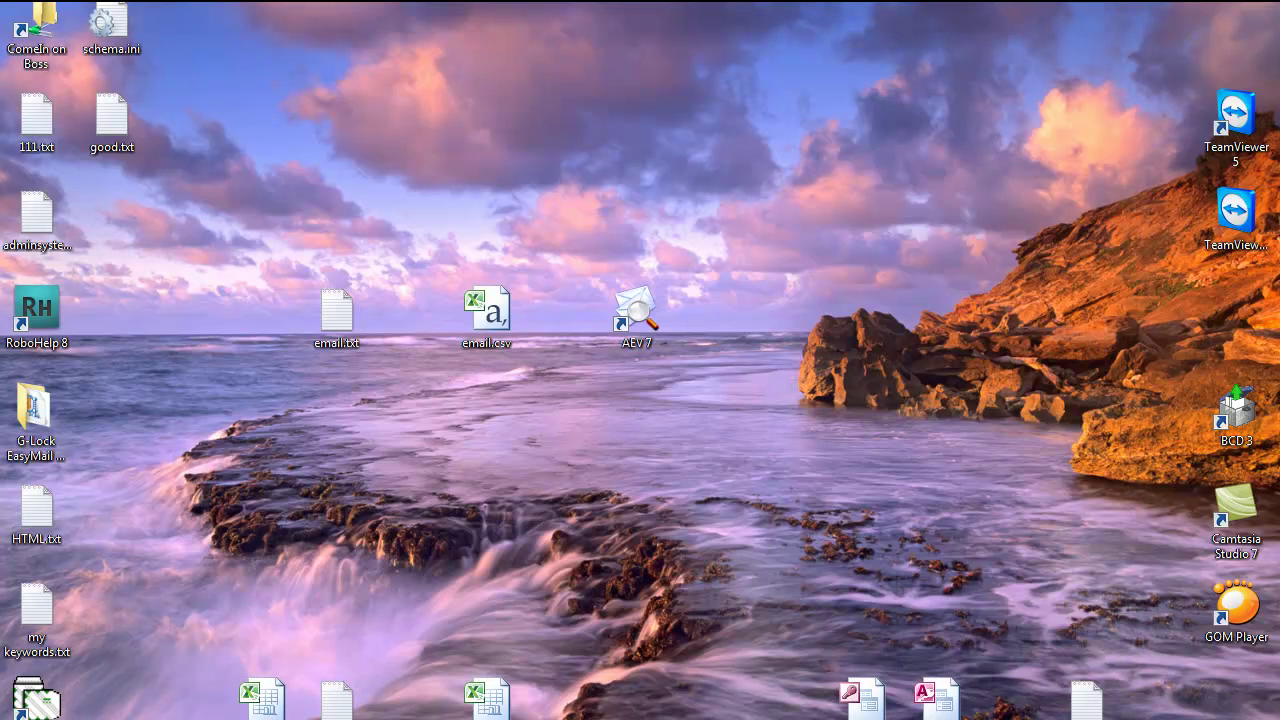
{"action": "key", "text": "alt+Tab"}
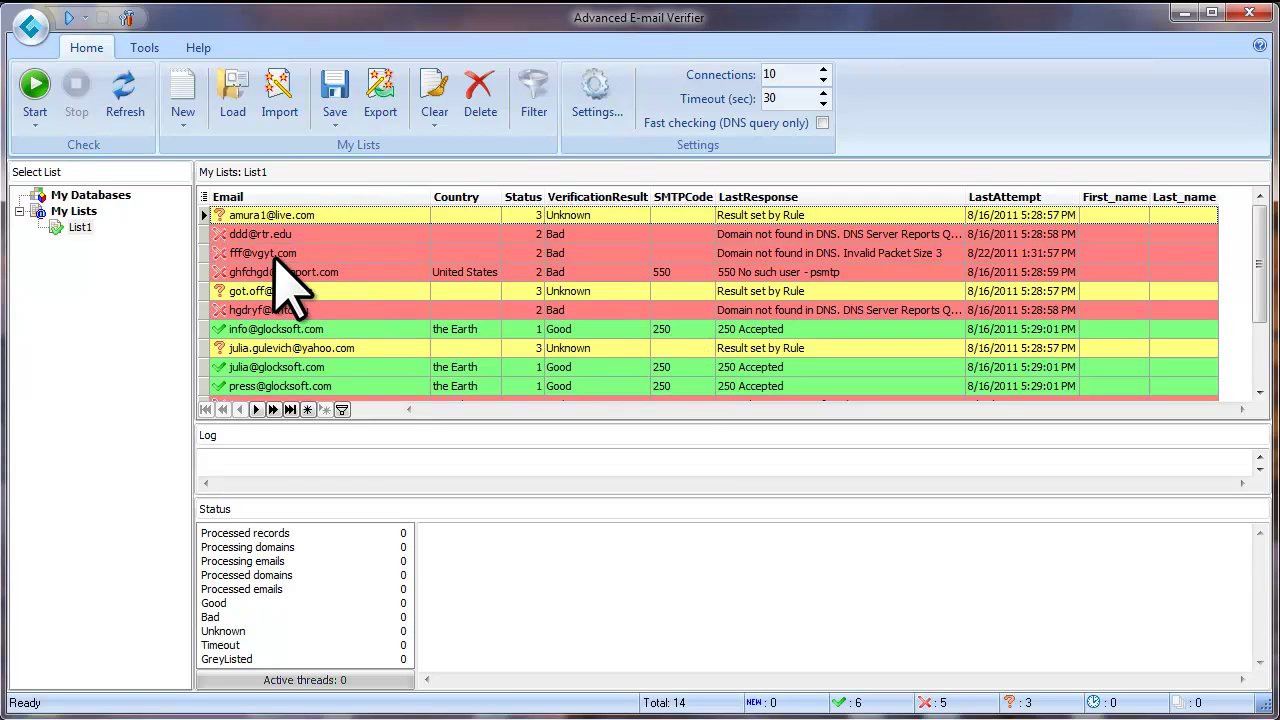
Hide Country, Status, VerificationResult, SMTPCode, LastResponse, LastAttempt, First_name and Last_name columns, leaving only Email
{"action": "left_click", "coordinate": [204, 196]}
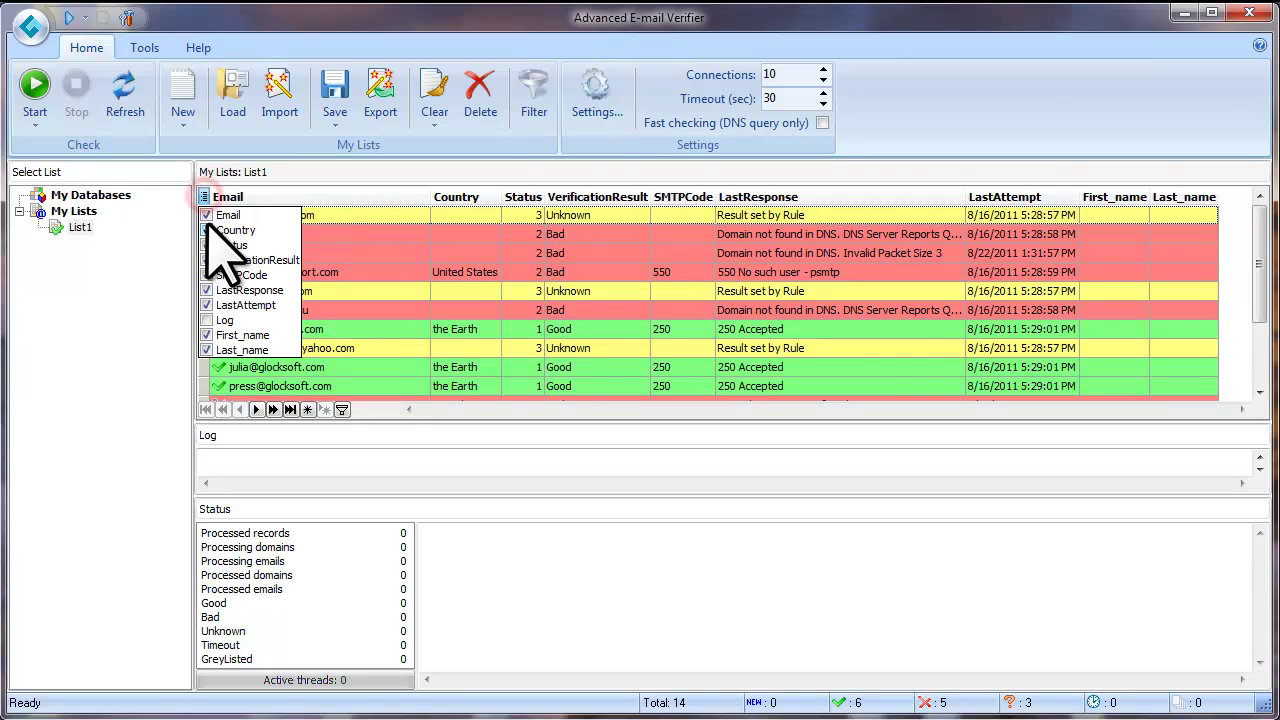
{"action": "left_click", "coordinate": [207, 230]}
{"action": "left_click", "coordinate": [207, 245]}
{"action": "left_click", "coordinate": [207, 260]}
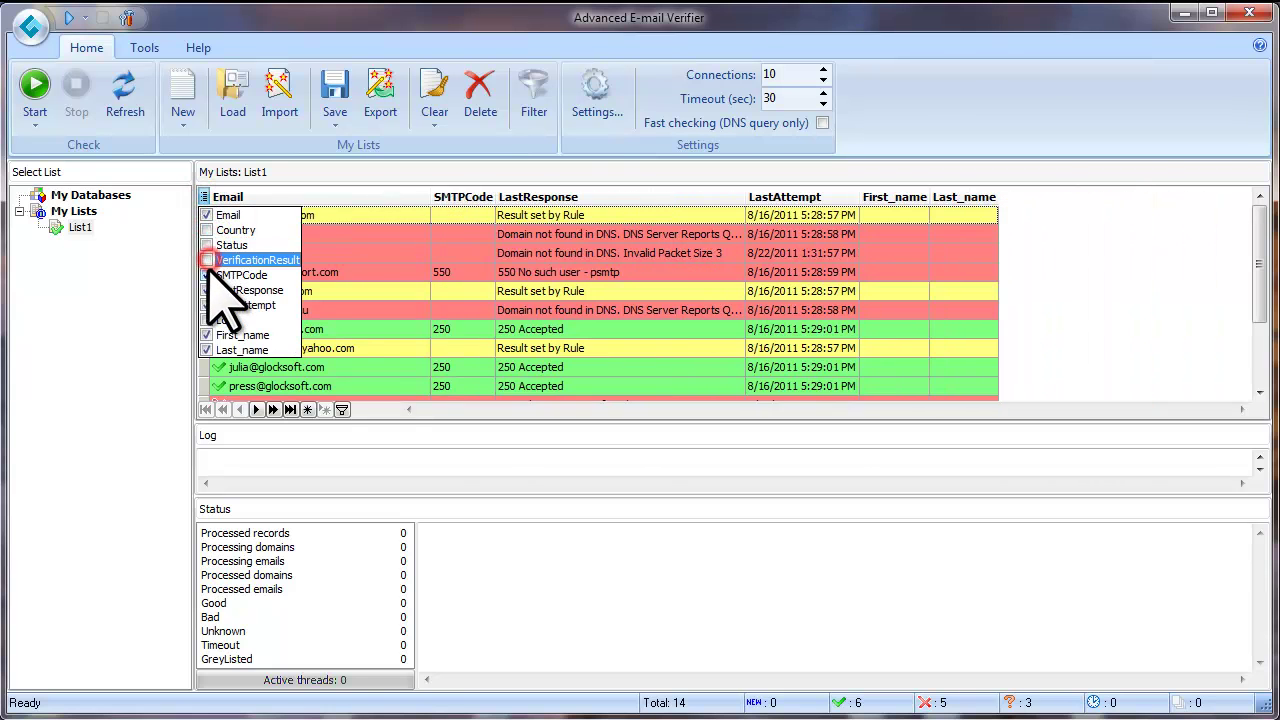
{"action": "left_click", "coordinate": [207, 275]}
{"action": "left_click", "coordinate": [207, 290]}
{"action": "left_click", "coordinate": [207, 305]}
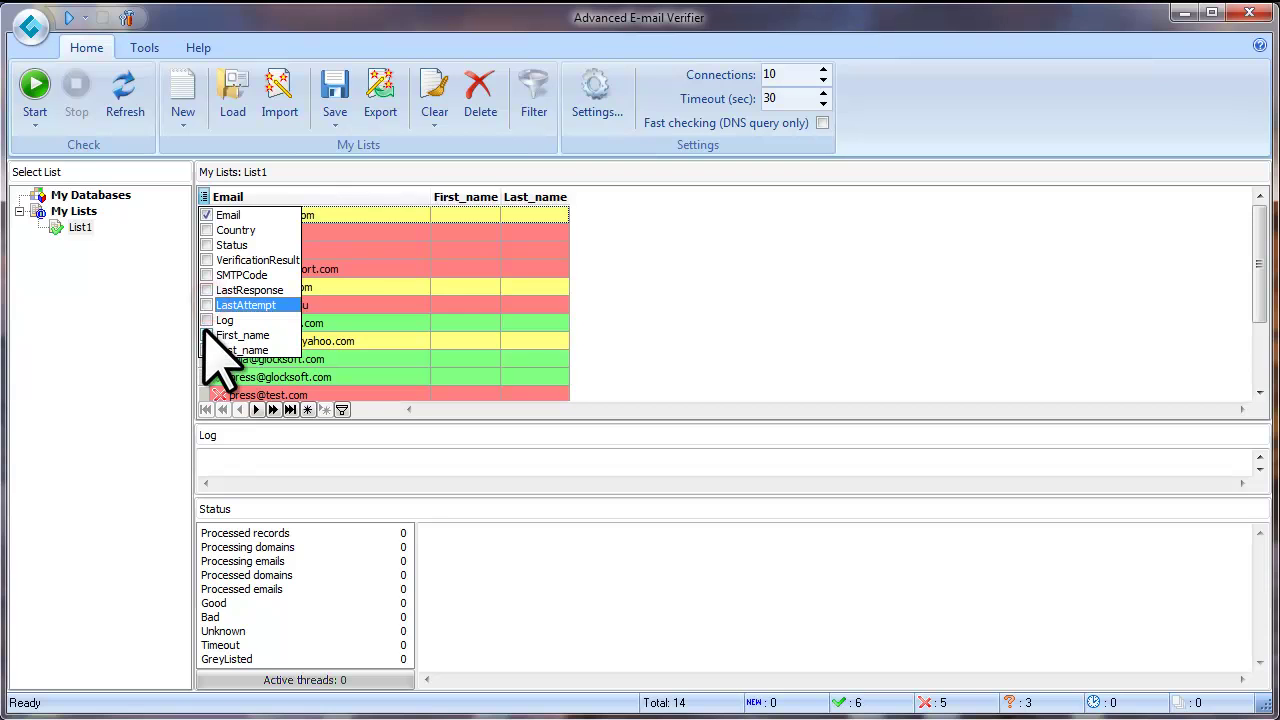
{"action": "left_click", "coordinate": [207, 335]}
{"action": "left_click", "coordinate": [207, 350]}
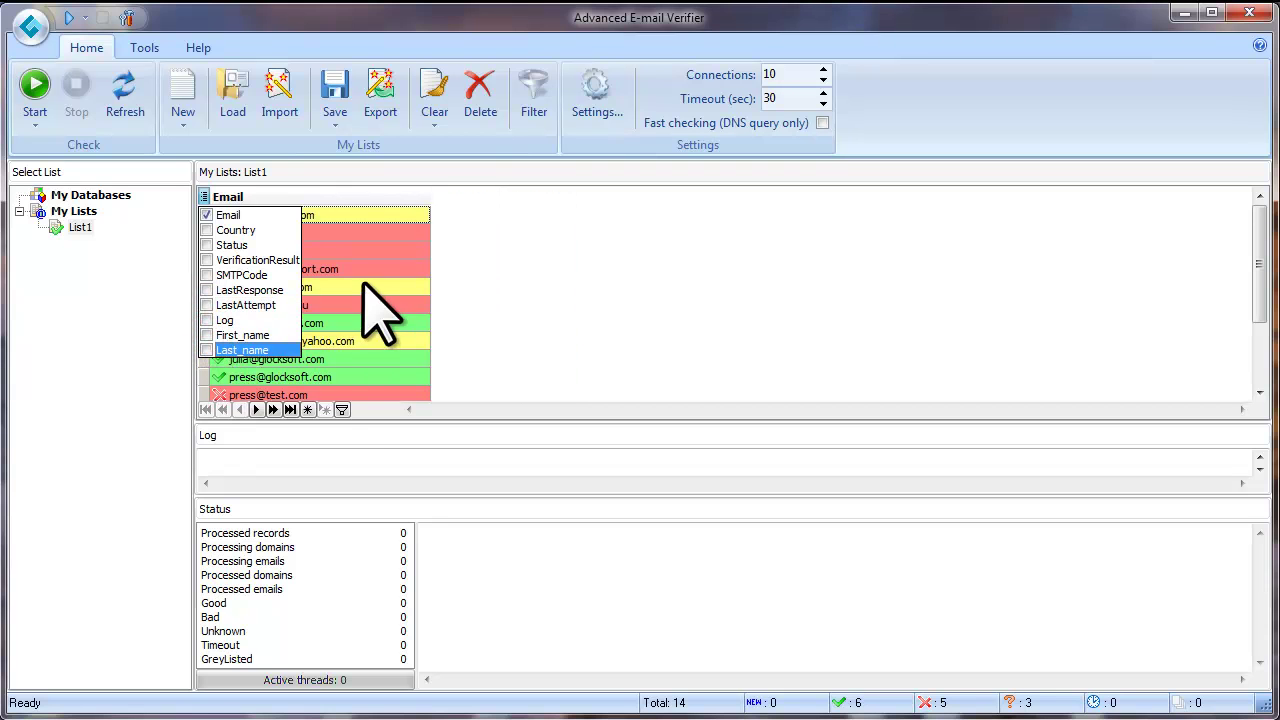
{"action": "left_click", "coordinate": [364, 236]}
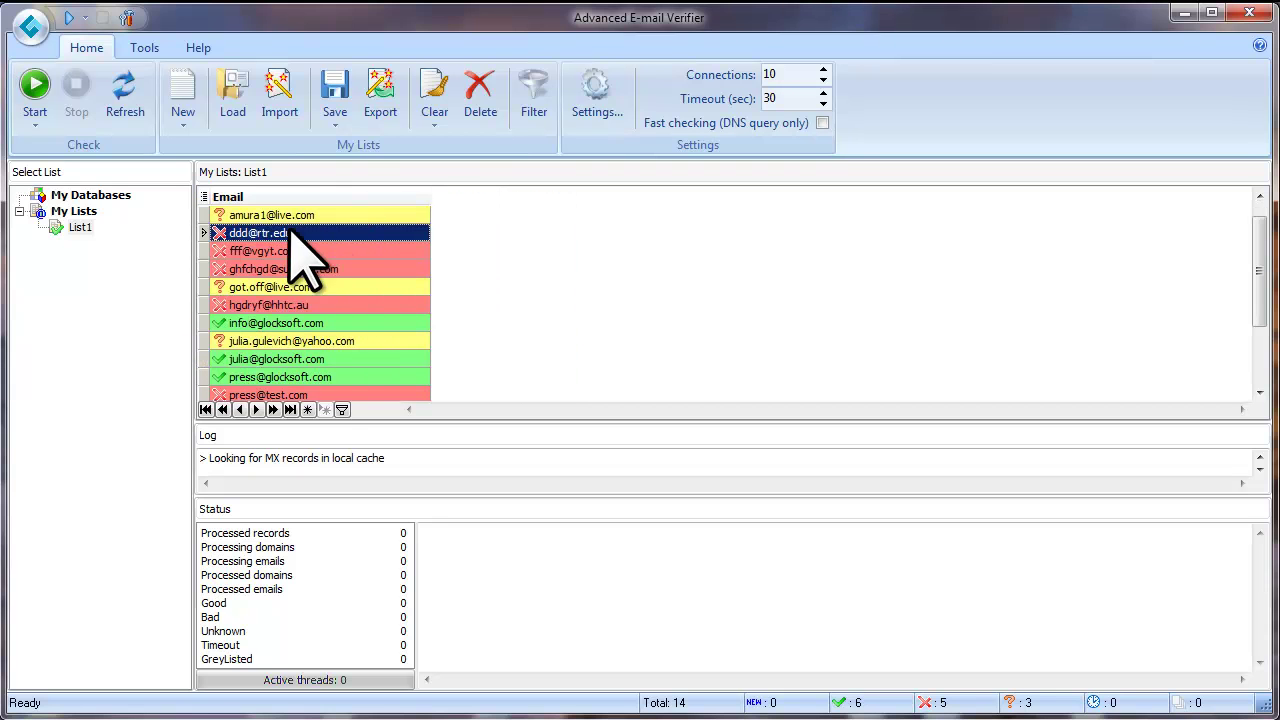
Save the Good addresses, Email column only, to the Desktop as good 2.txt
{"action": "left_click", "coordinate": [335, 124]}
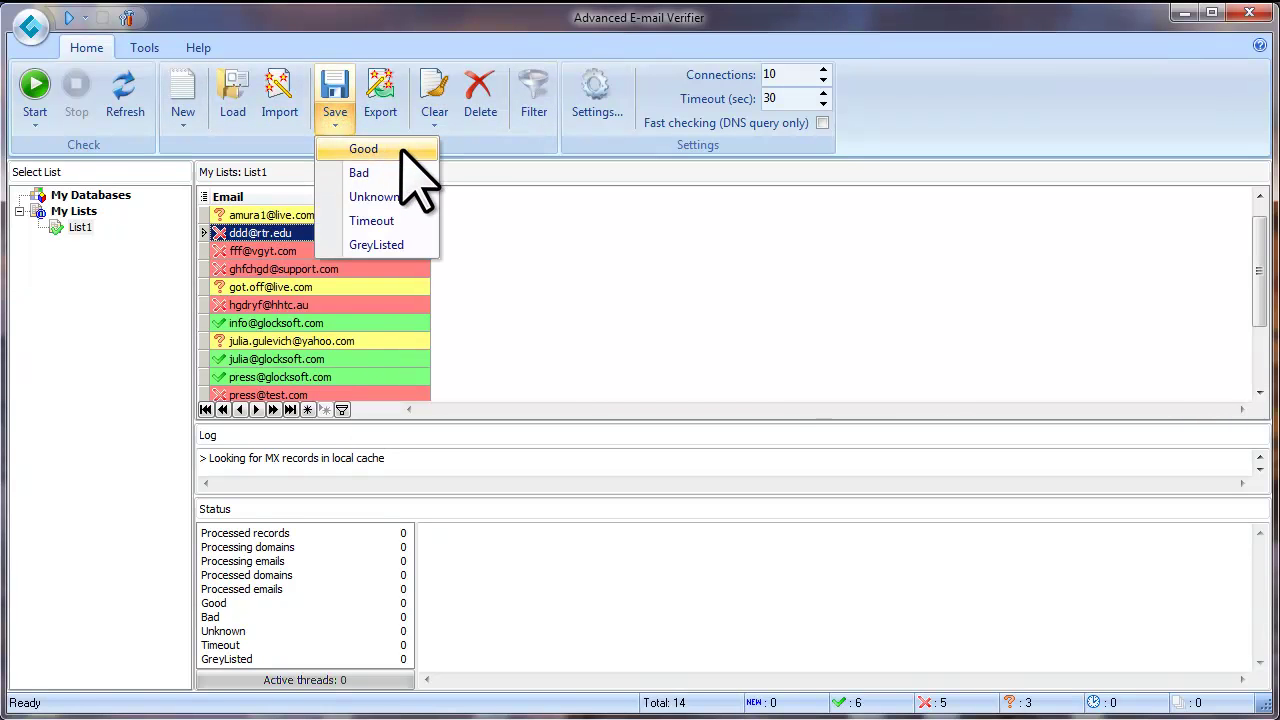
{"action": "left_click", "coordinate": [402, 150]}
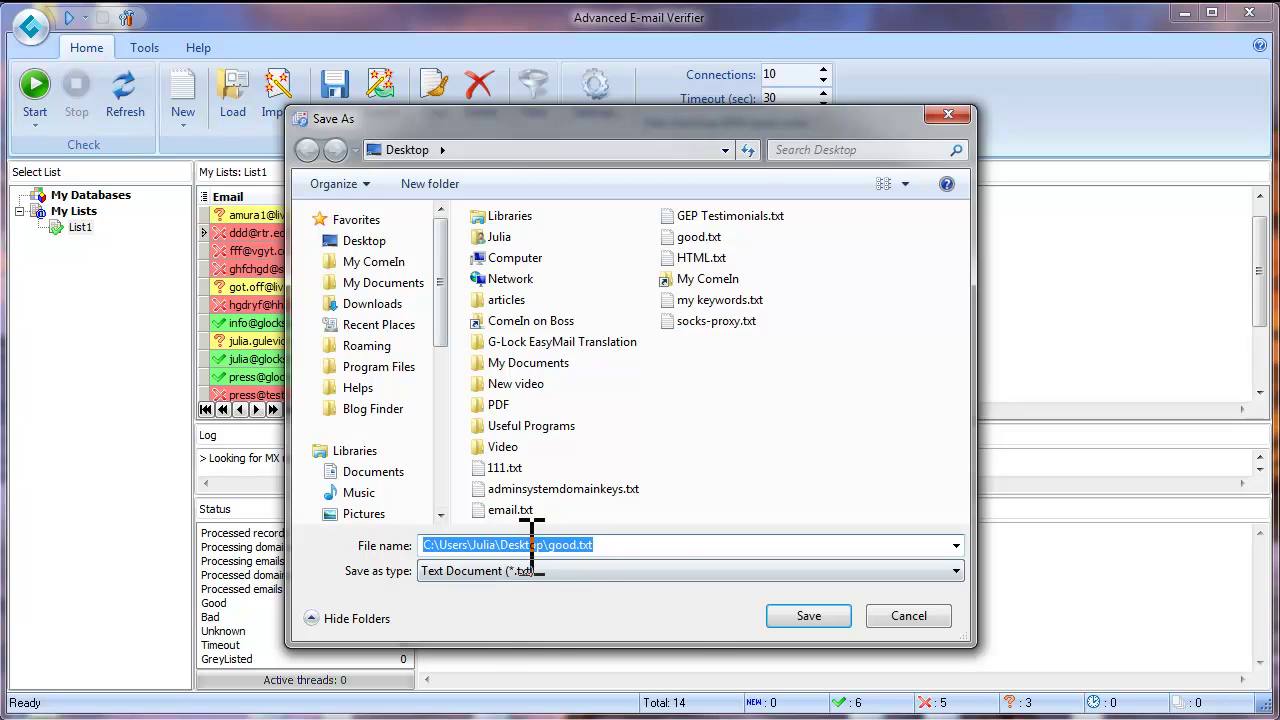
{"action": "left_click", "coordinate": [699, 237]}
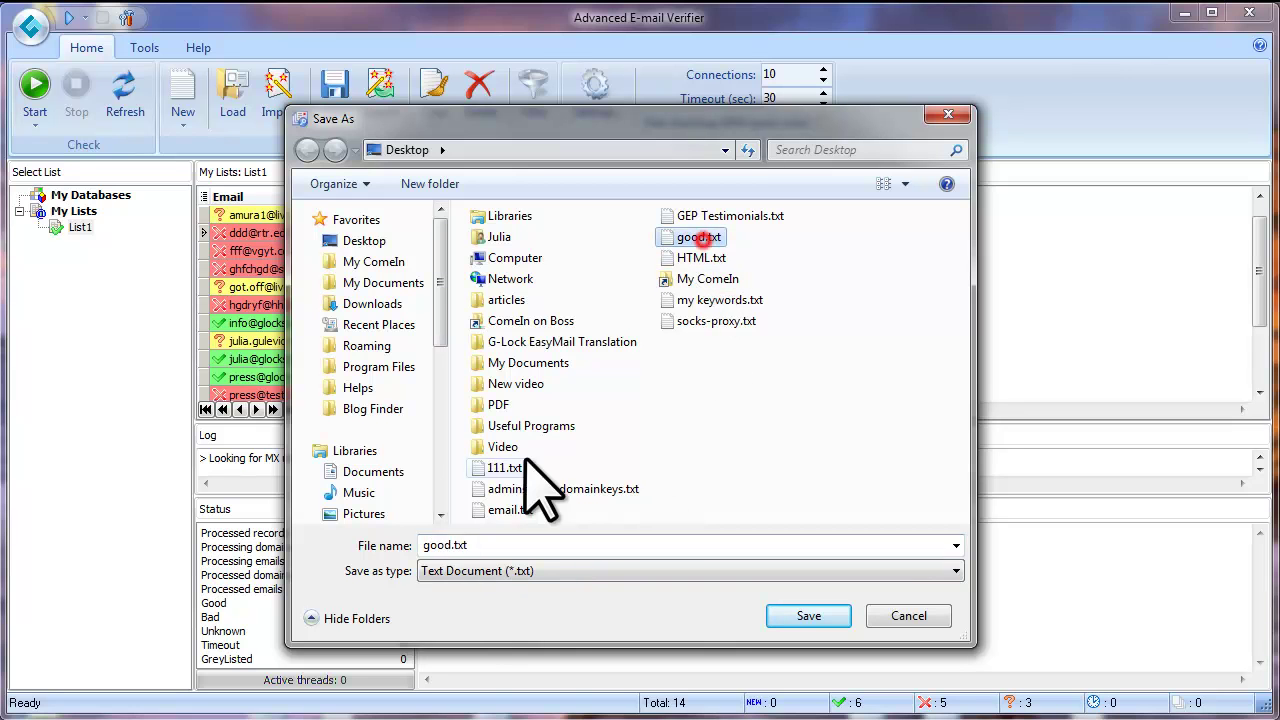
{"action": "double_click", "coordinate": [457, 545]}
{"action": "left_click", "coordinate": [445, 545]}
{"action": "type", "text": "2"}
{"action": "left_click", "coordinate": [795, 612]}
Open good 2.txt in Notepad++ to confirm the Email header and six addresses, then minimize it
{"action": "left_click", "coordinate": [1184, 12]}
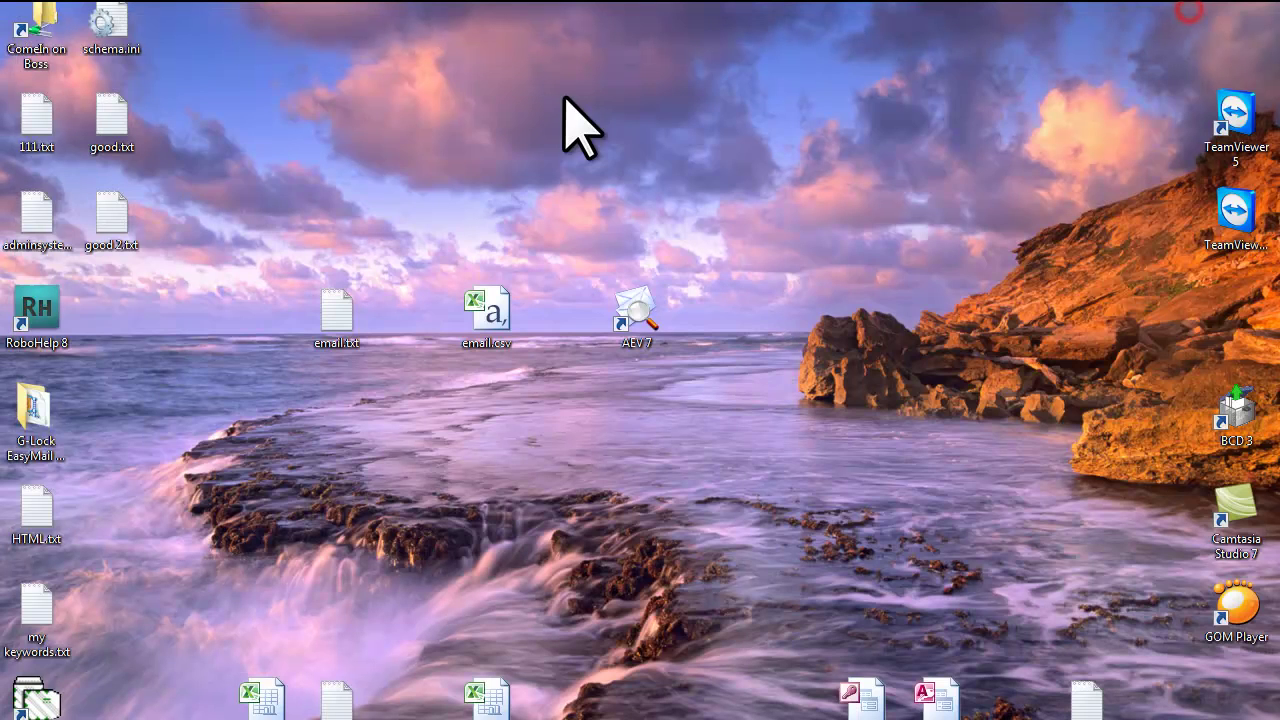
{"action": "double_click", "coordinate": [107, 213]}
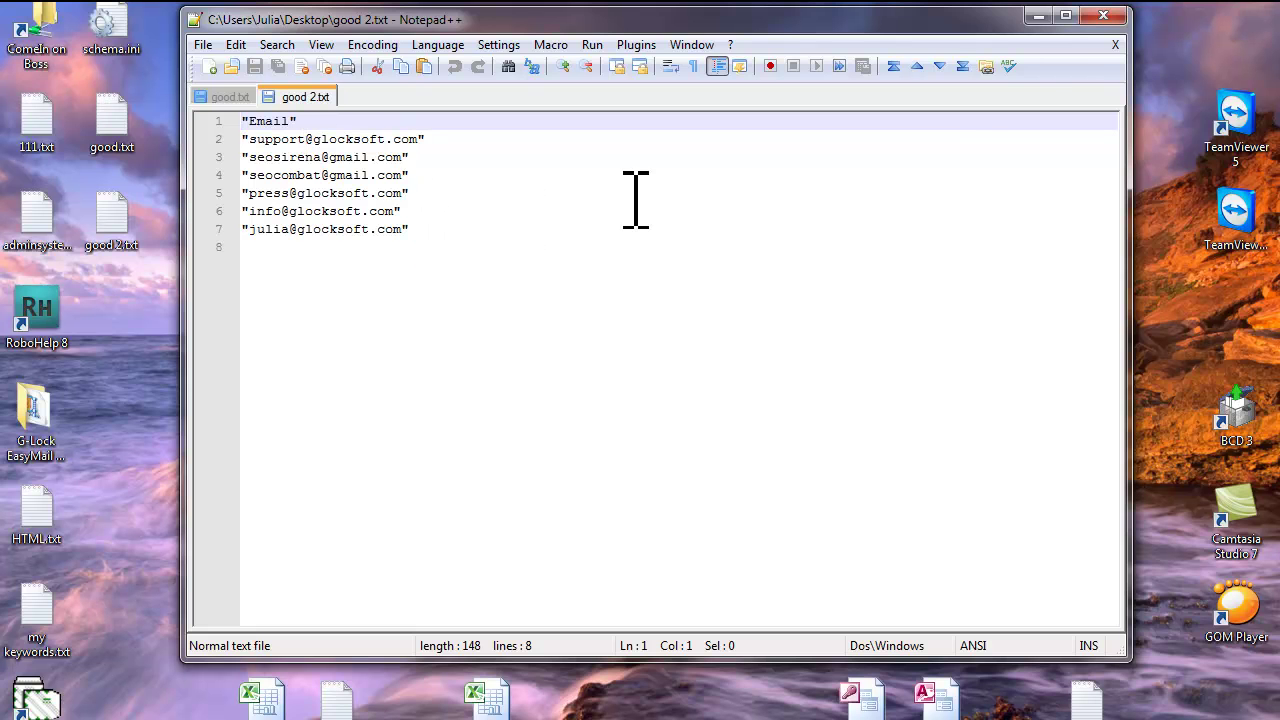
{"action": "left_click", "coordinate": [1038, 15]}
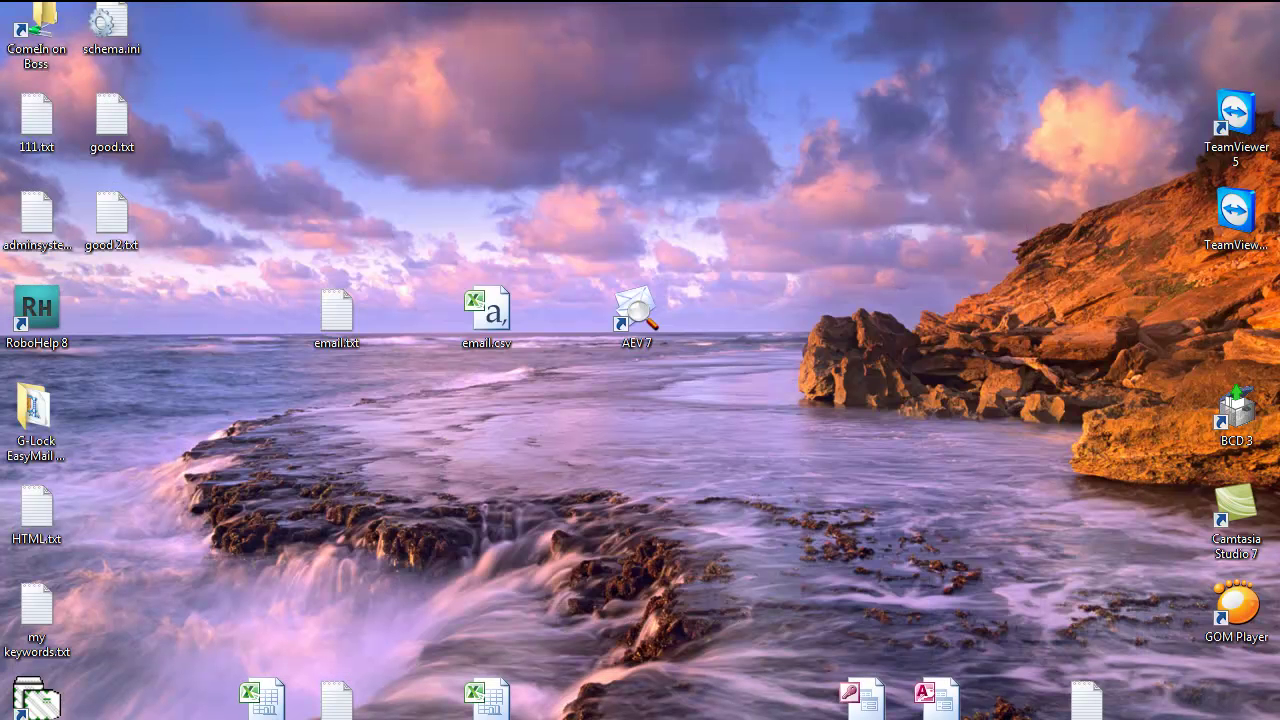
Restore the verifier and re-check all columns, including Country, Status, LastResponse and Log
{"action": "left_click", "coordinate": [600, 710]}
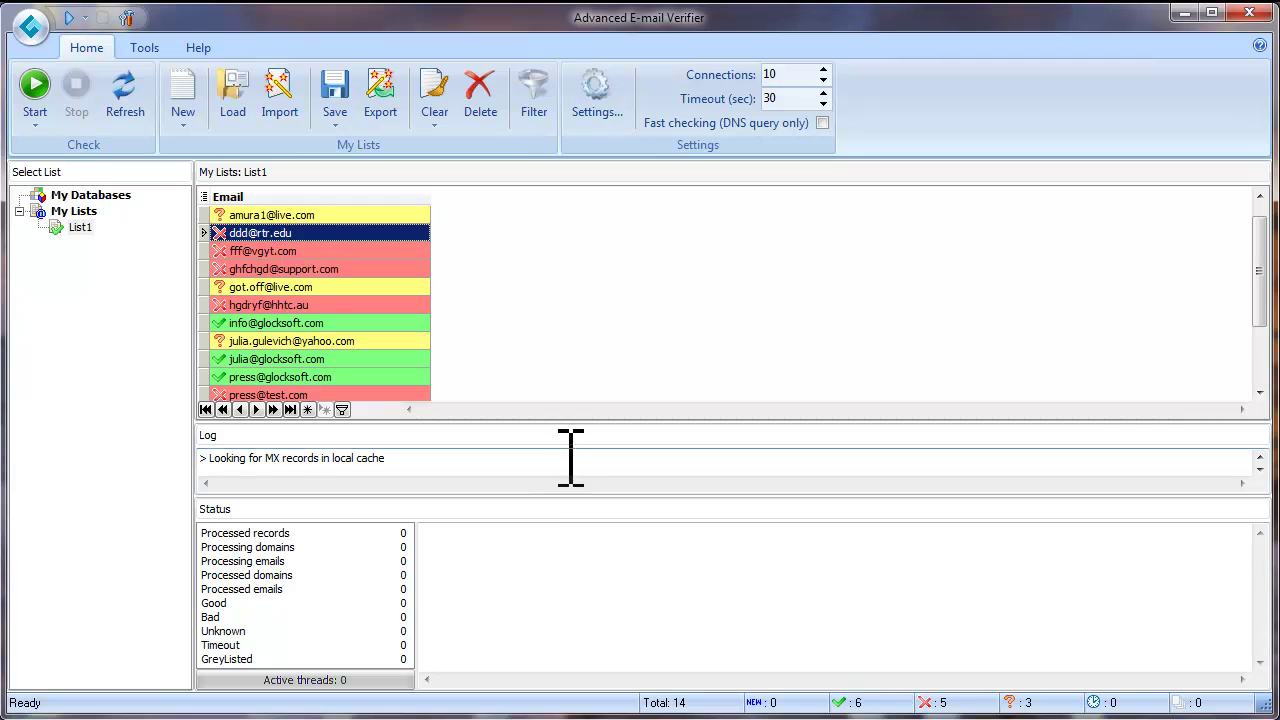
{"action": "left_click", "coordinate": [203, 197]}
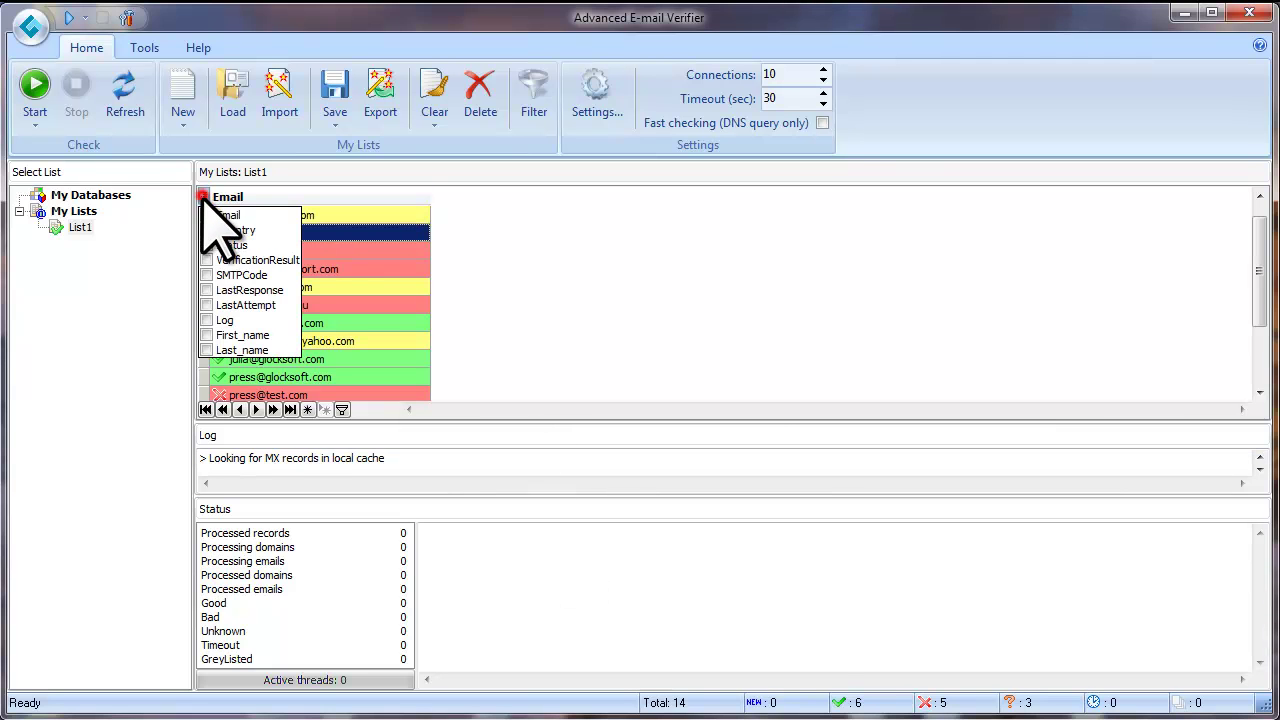
{"action": "left_click", "coordinate": [207, 230]}
{"action": "left_click", "coordinate": [372, 215]}
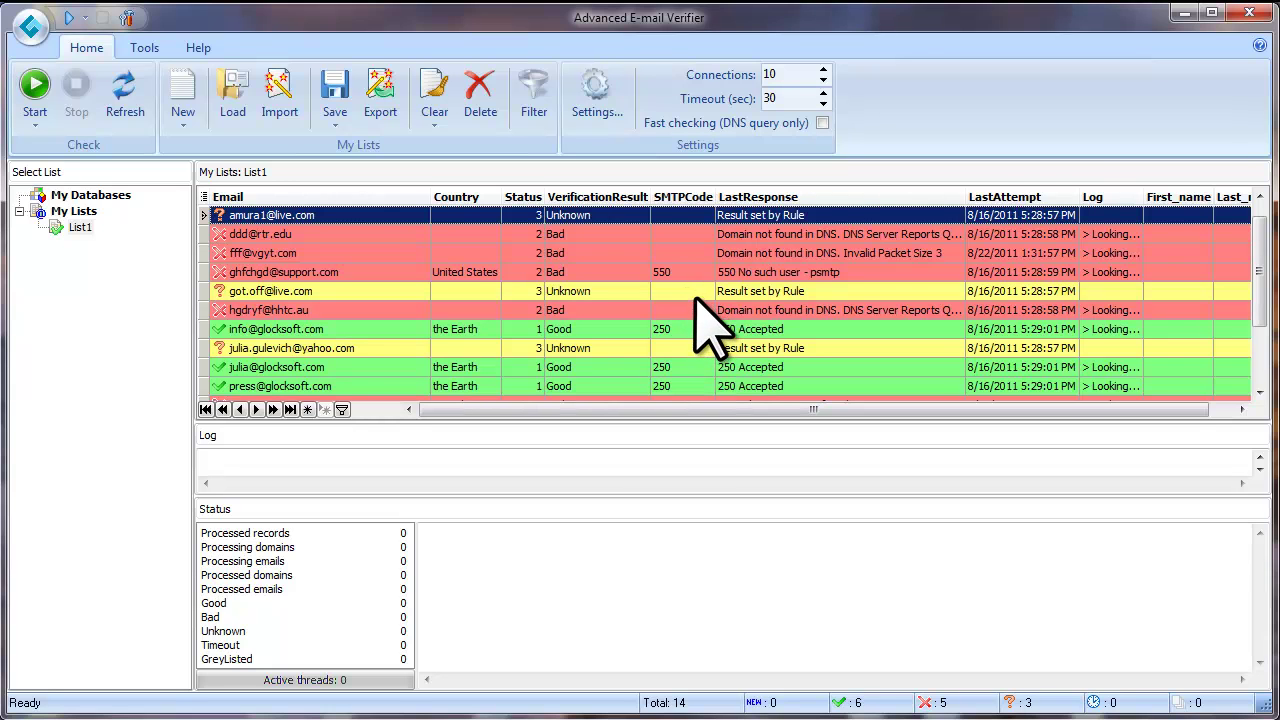
Apply a custom VerificationResult filter 'like Good' so only the six Good addresses show
{"action": "left_click", "coordinate": [641, 197]}
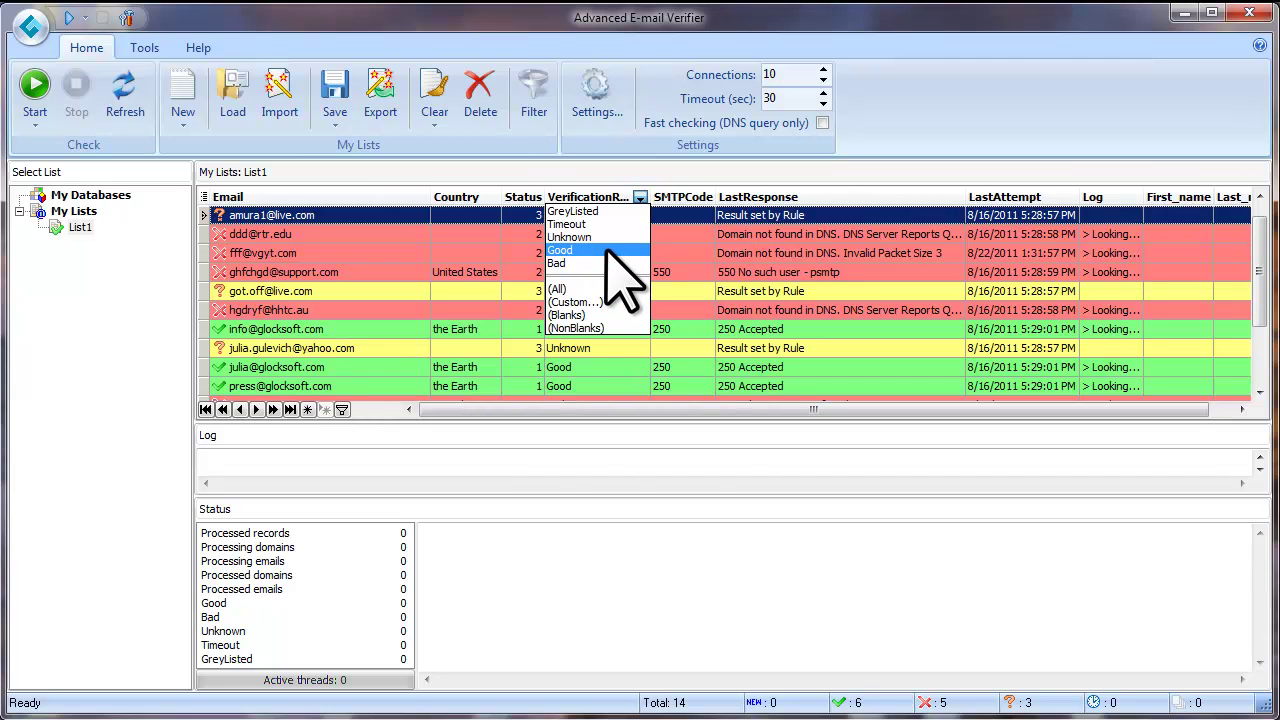
{"action": "left_click", "coordinate": [622, 301]}
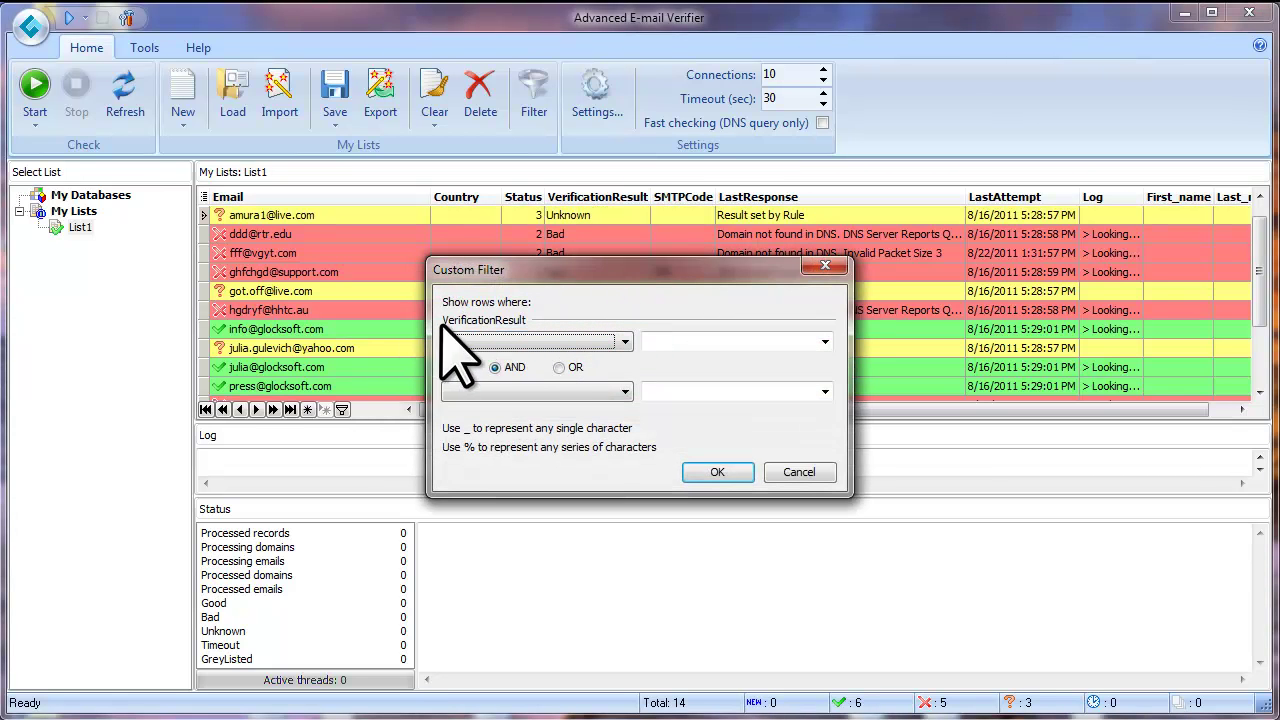
{"action": "left_click", "coordinate": [625, 342]}
{"action": "left_click", "coordinate": [492, 434]}
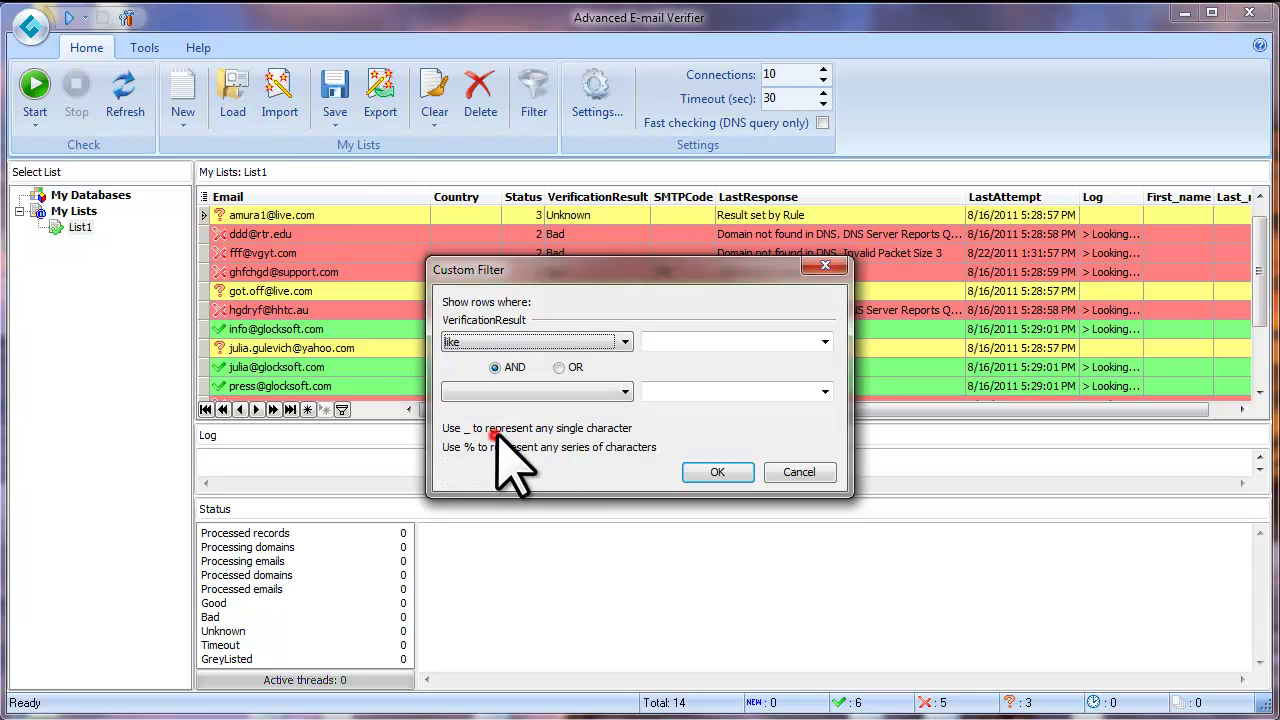
{"action": "left_click", "coordinate": [825, 342]}
{"action": "left_click", "coordinate": [705, 372]}
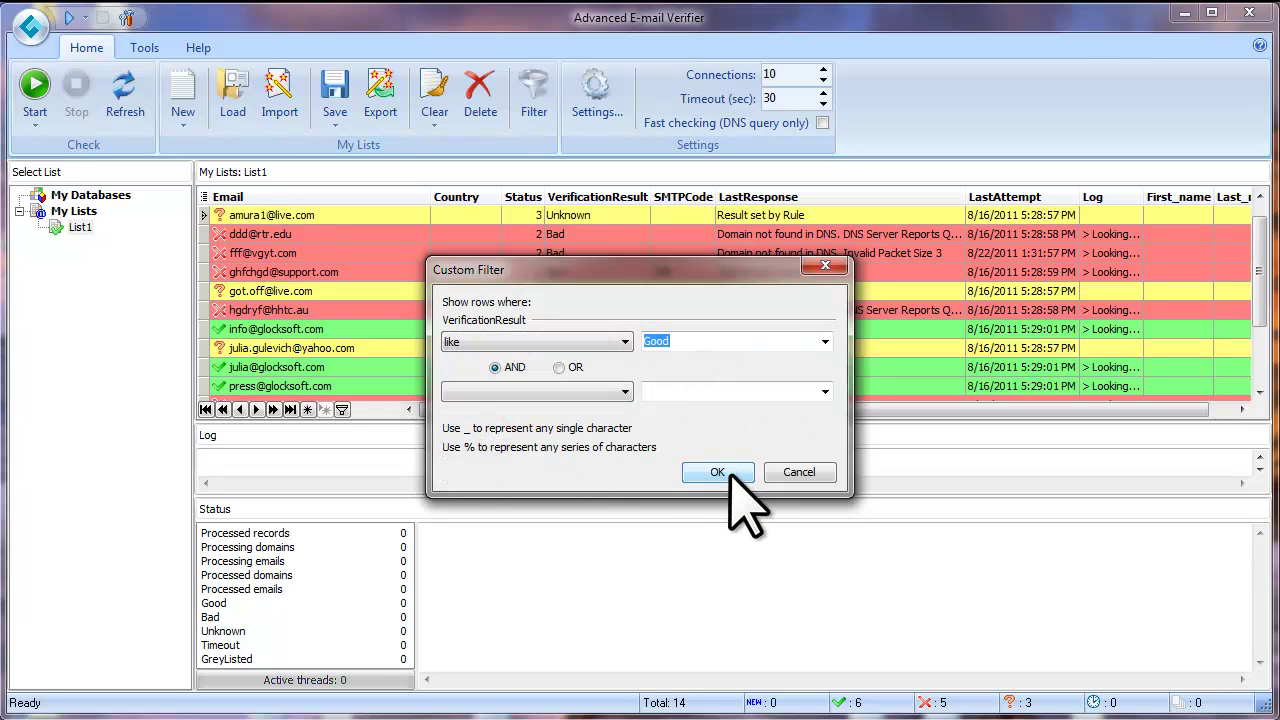
{"action": "left_click", "coordinate": [731, 471]}
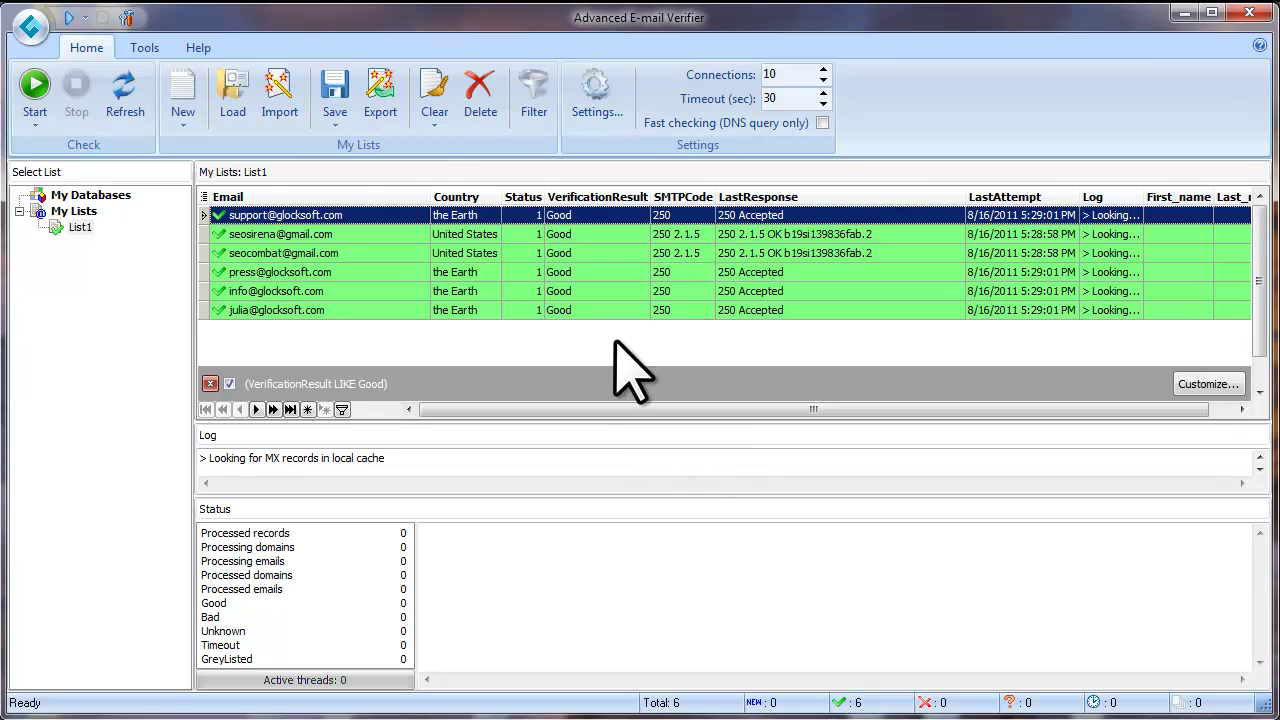
Begin exporting the filtered Good results with Excel file (*.xls) as the format
{"action": "left_click", "coordinate": [383, 127]}
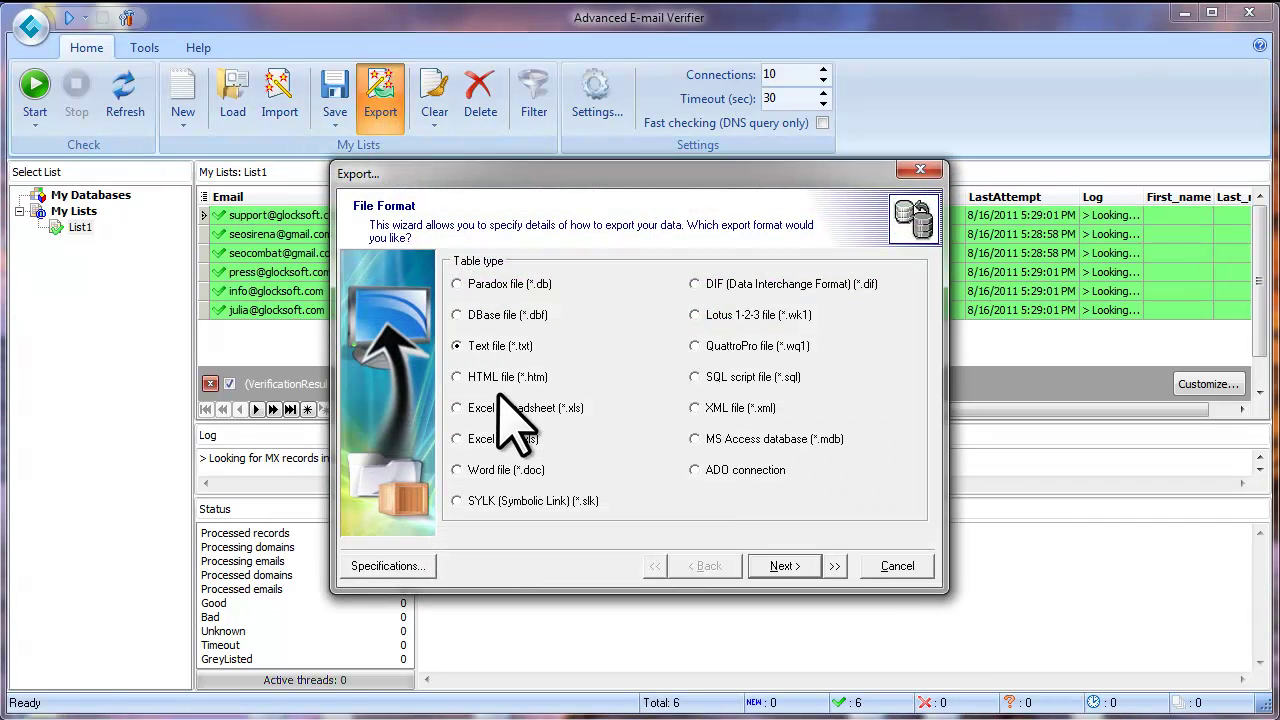
{"action": "left_click", "coordinate": [472, 440]}
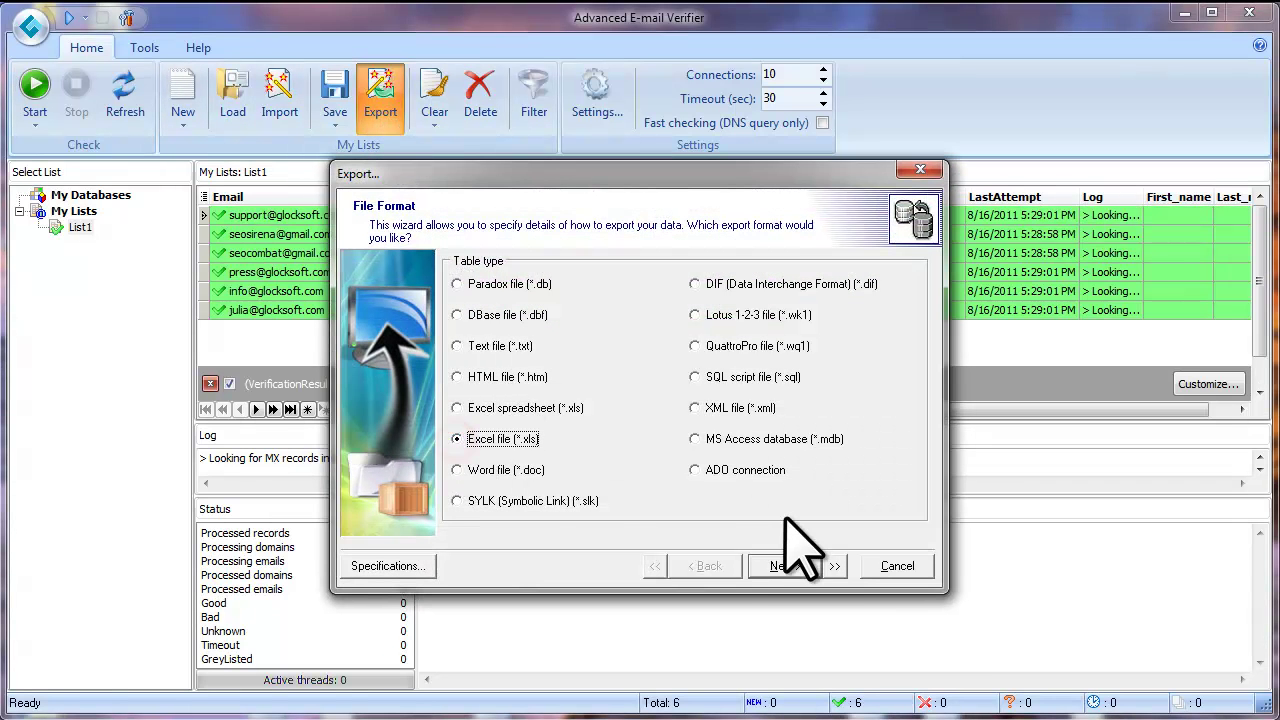